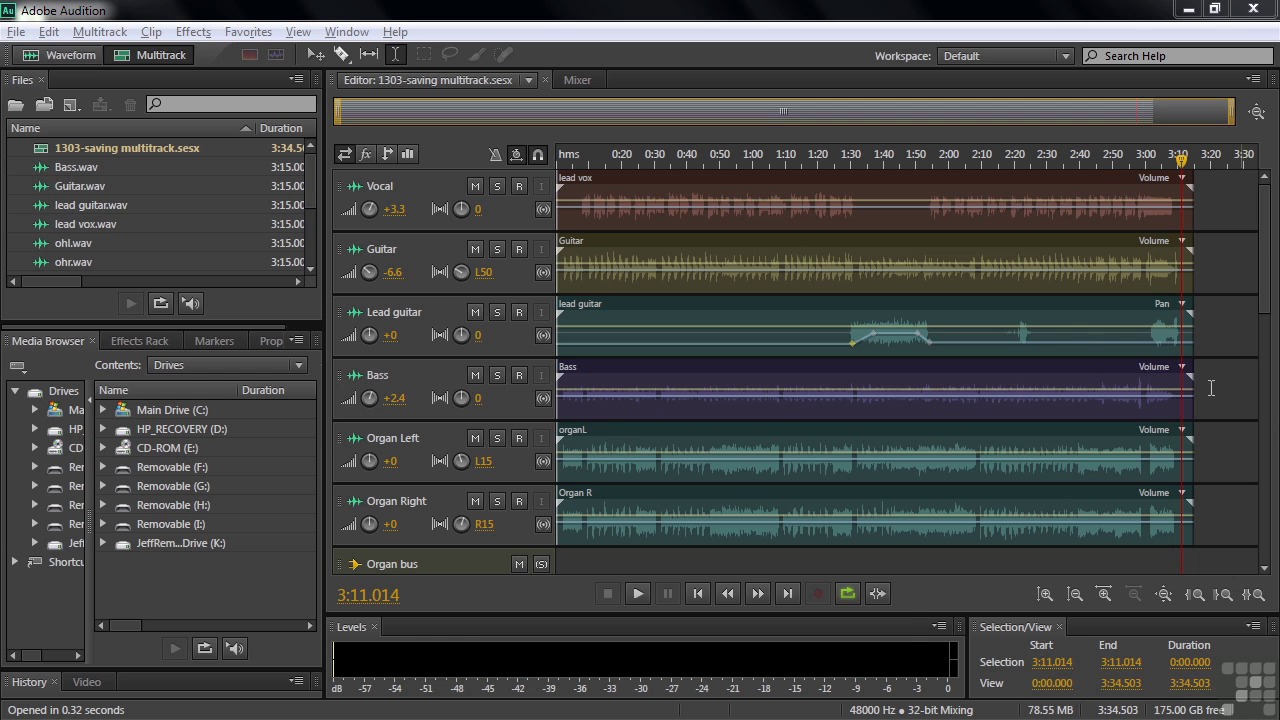
pyautogui.hotkey('ctrl', 'i')
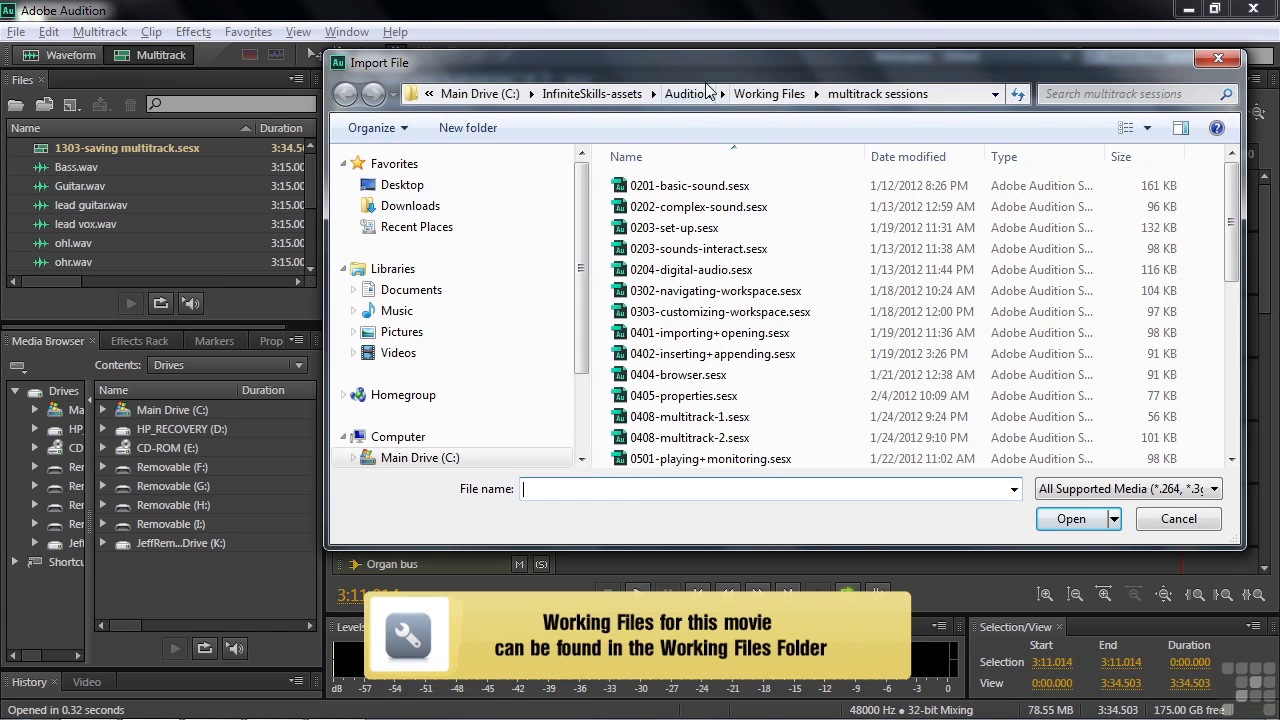
pyautogui.scroll(-7, 1232, 203)
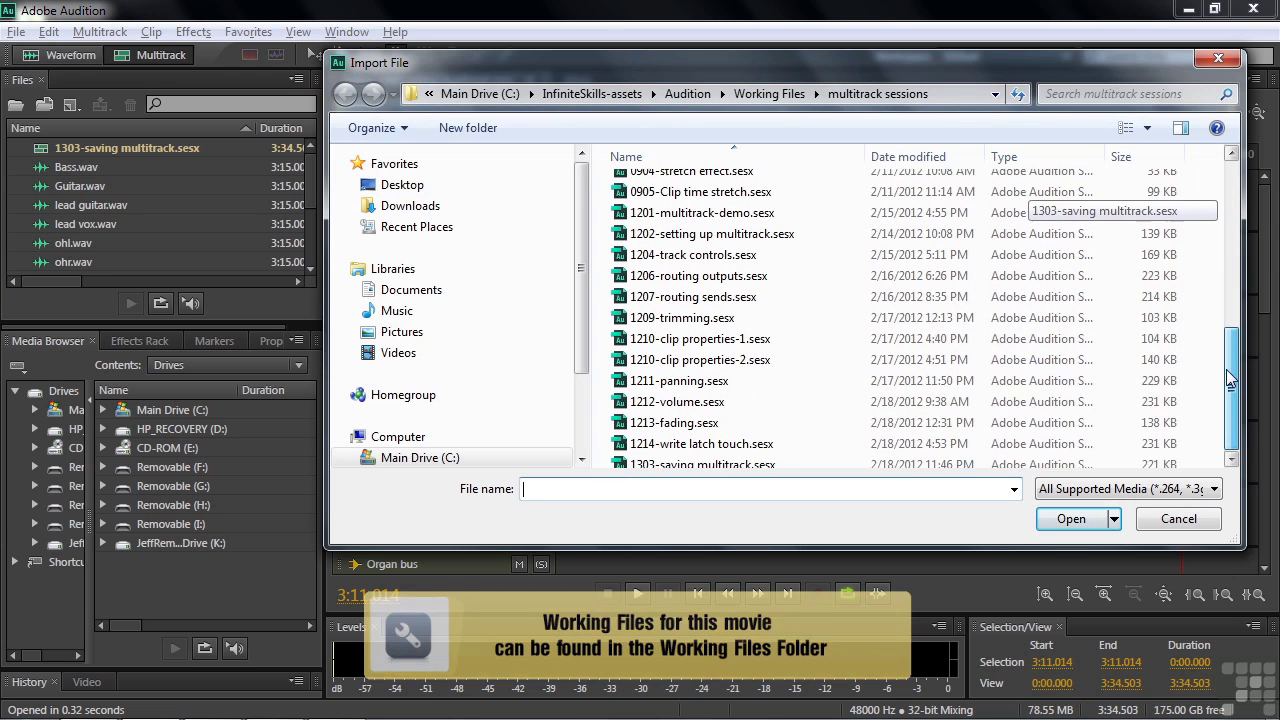
pyautogui.click(1150, 520)
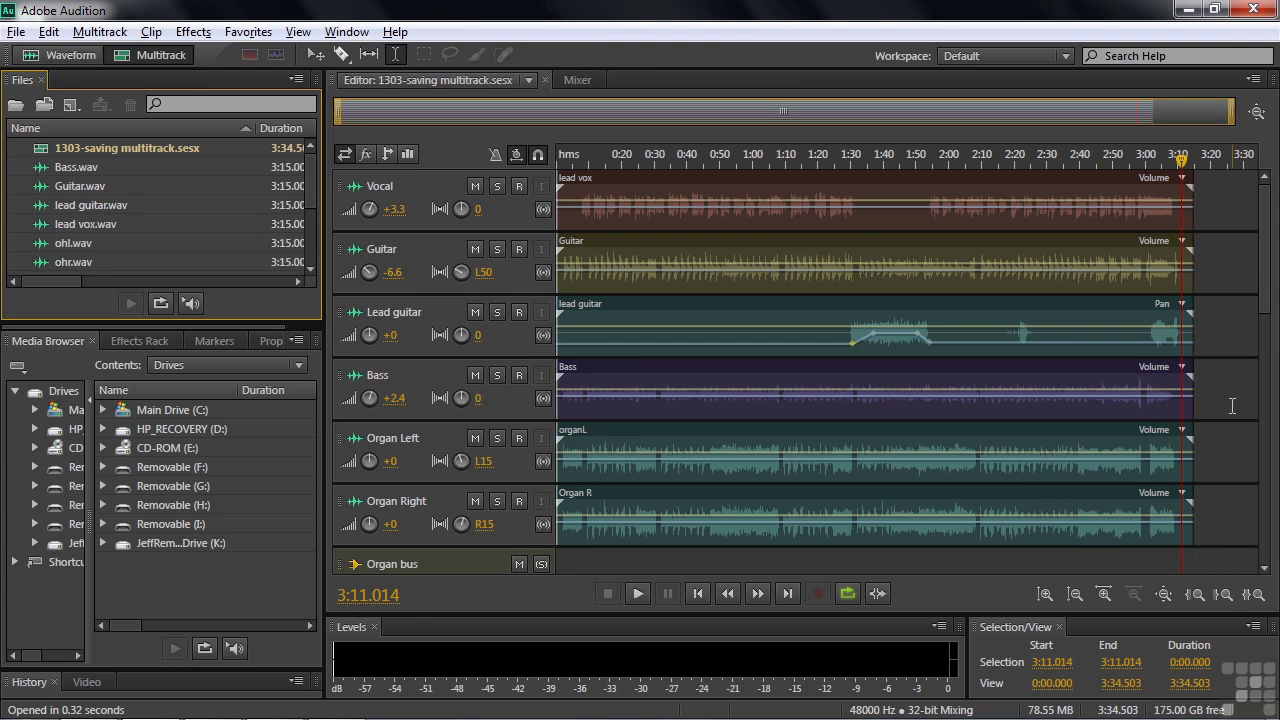
# Select the time range from about 0:34 to 2:06 on the lead guitar clip.
pyautogui.moveTo(1263, 290); pyautogui.dragTo(1265, 560)
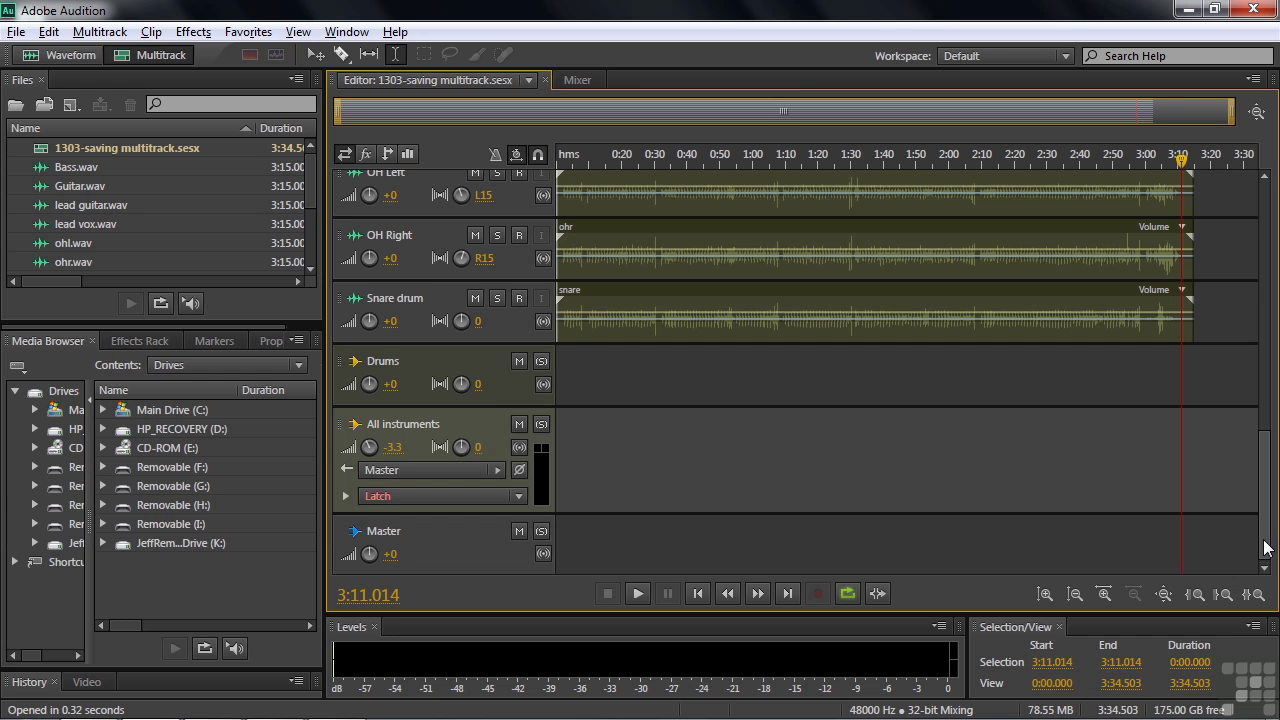
pyautogui.moveTo(1267, 547); pyautogui.dragTo(1276, 258)
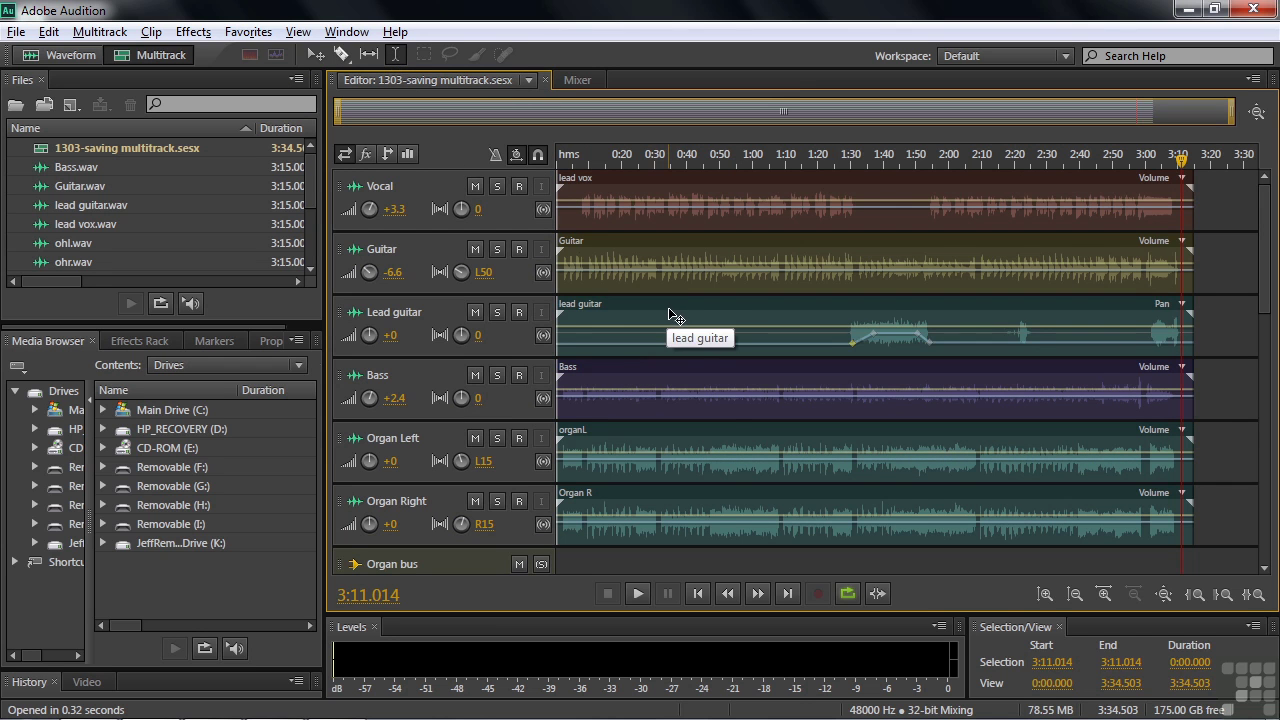
pyautogui.moveTo(670, 314); pyautogui.dragTo(972, 331)
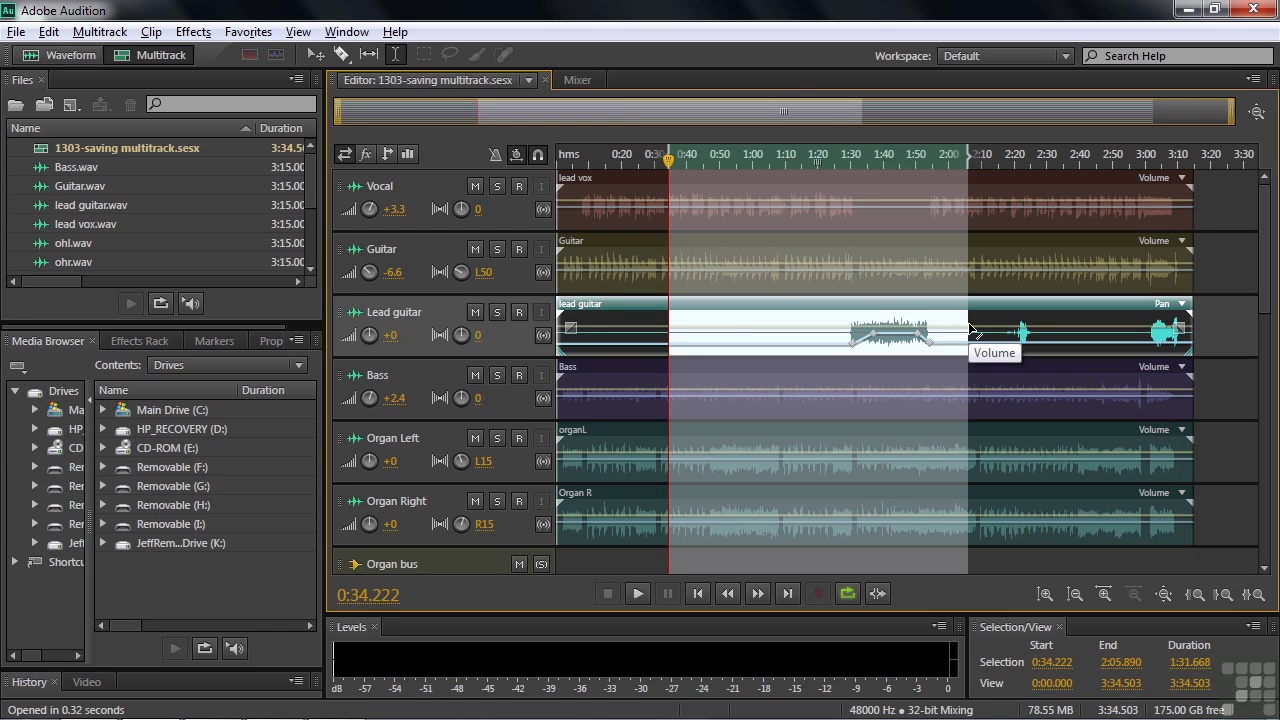
# Mix down the entire session to a new file and play back about its first ten seconds.
pyautogui.click(104, 34)
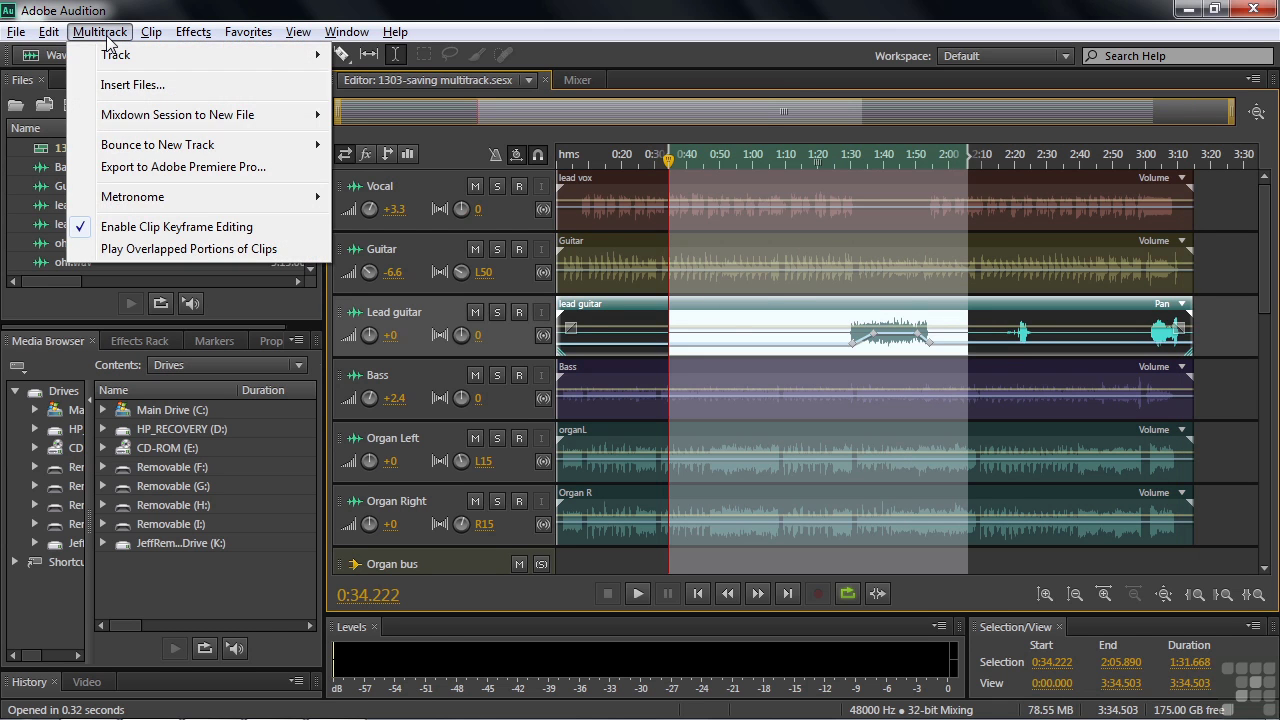
pyautogui.moveTo(124, 116)
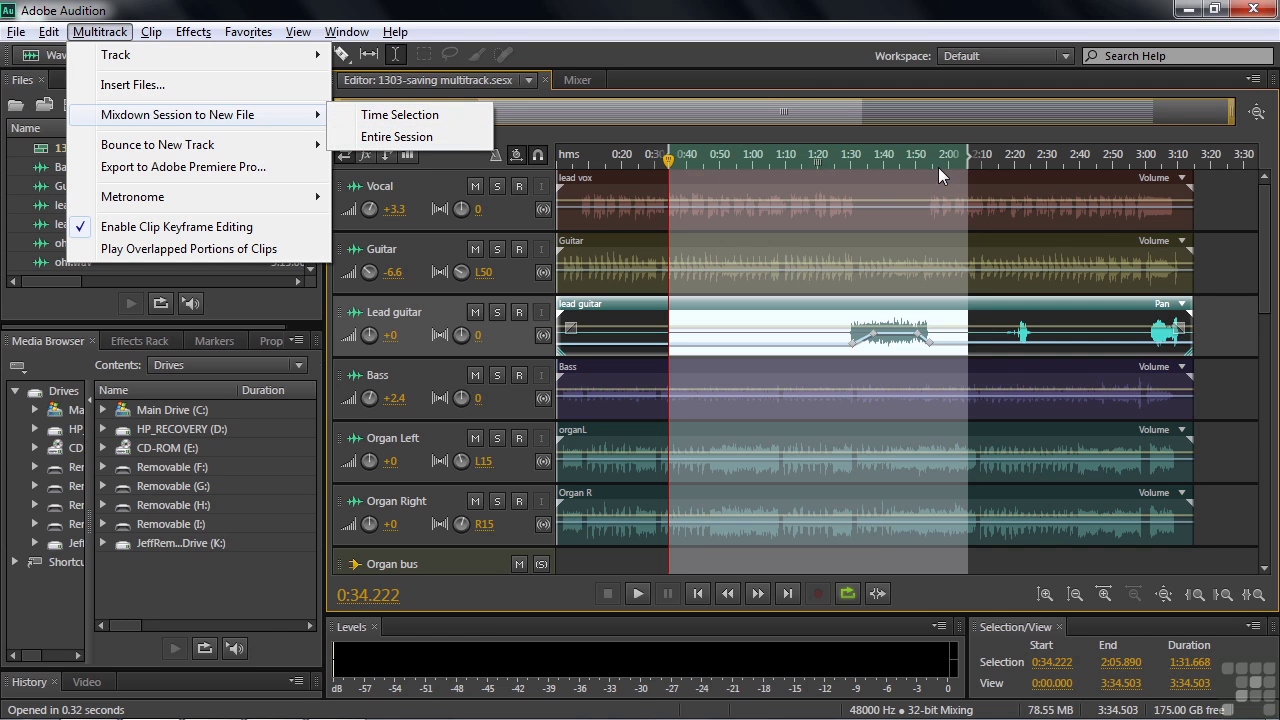
pyautogui.click(376, 140)
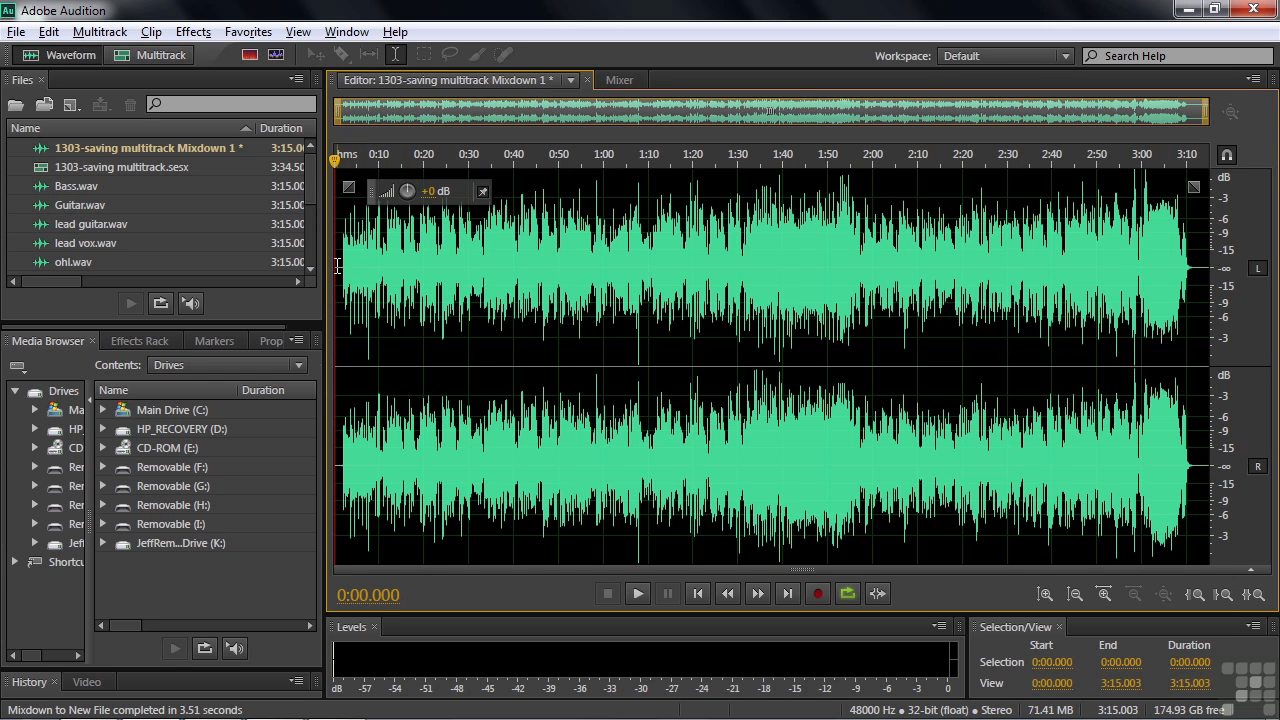
pyautogui.press('space')
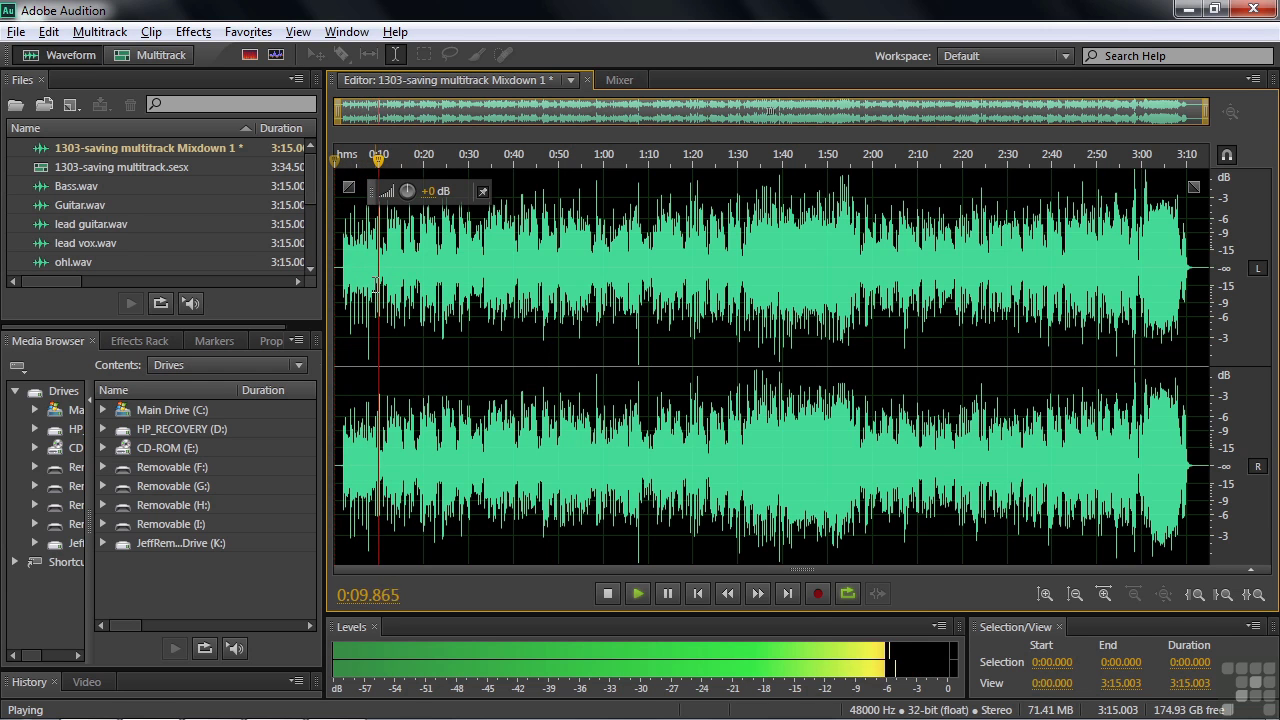
pyautogui.press('space')
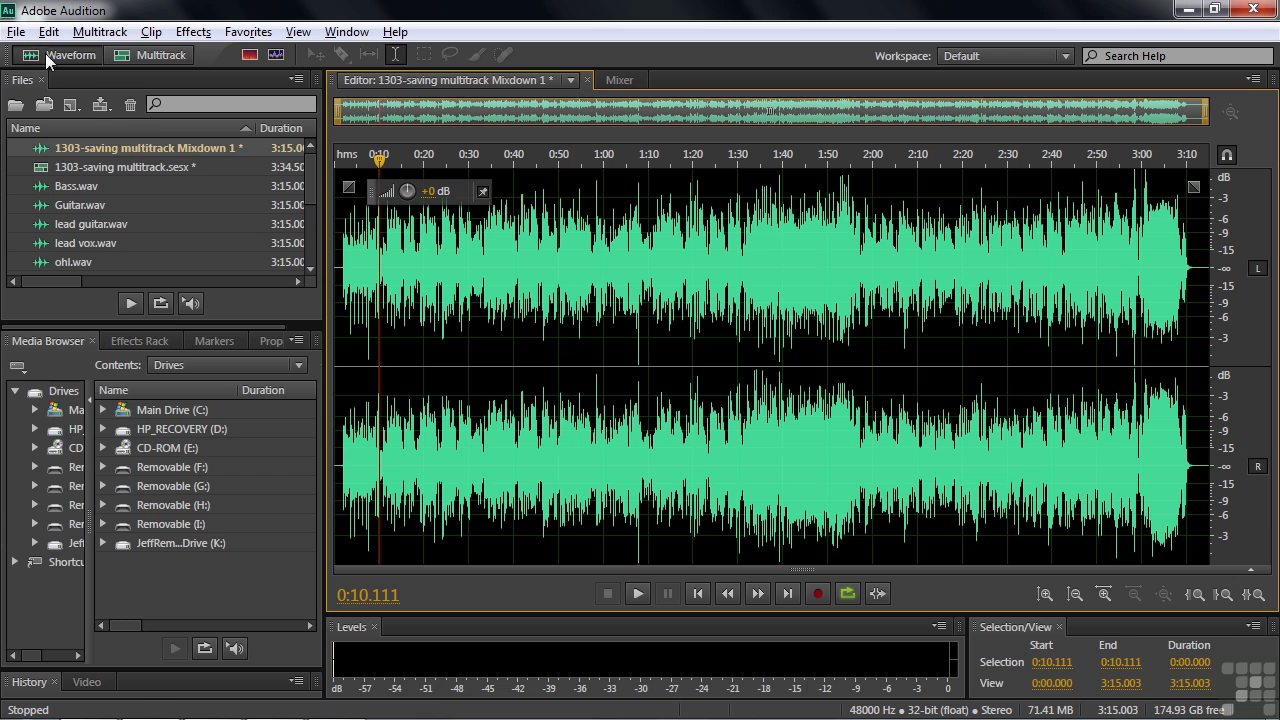
pyautogui.click(16, 31)
pyautogui.click(74, 297)
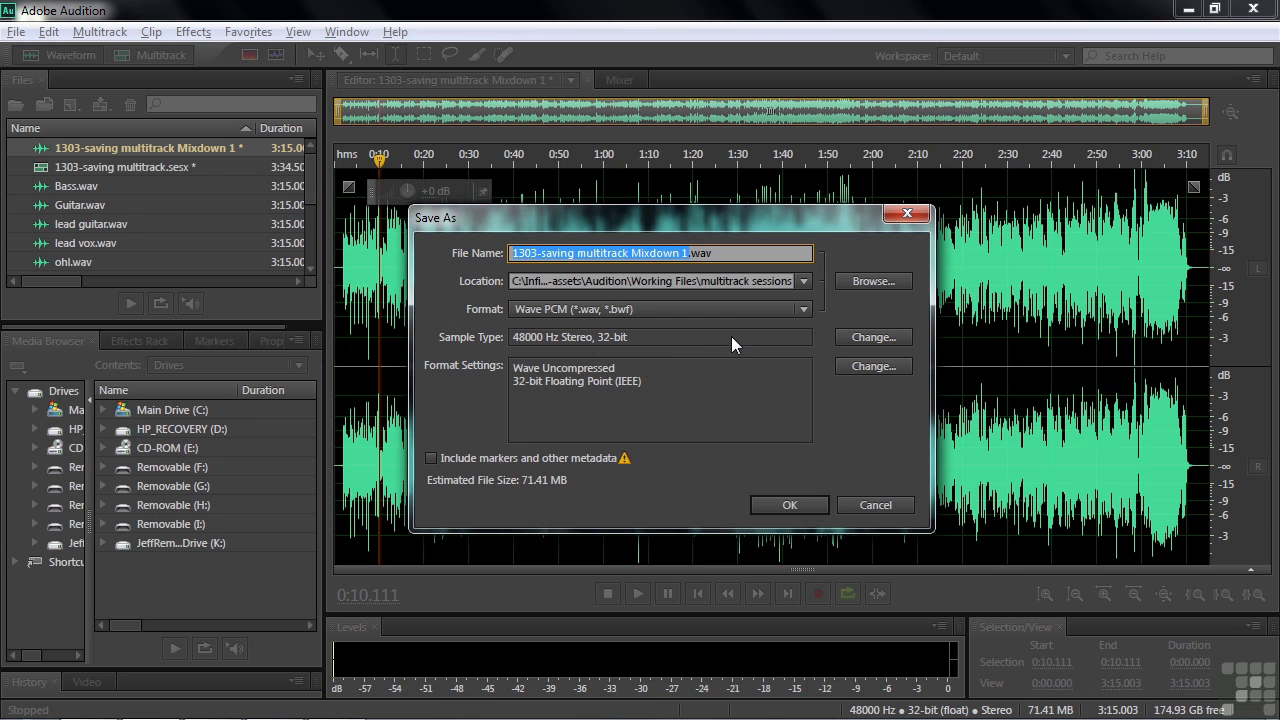
pyautogui.click(862, 506)
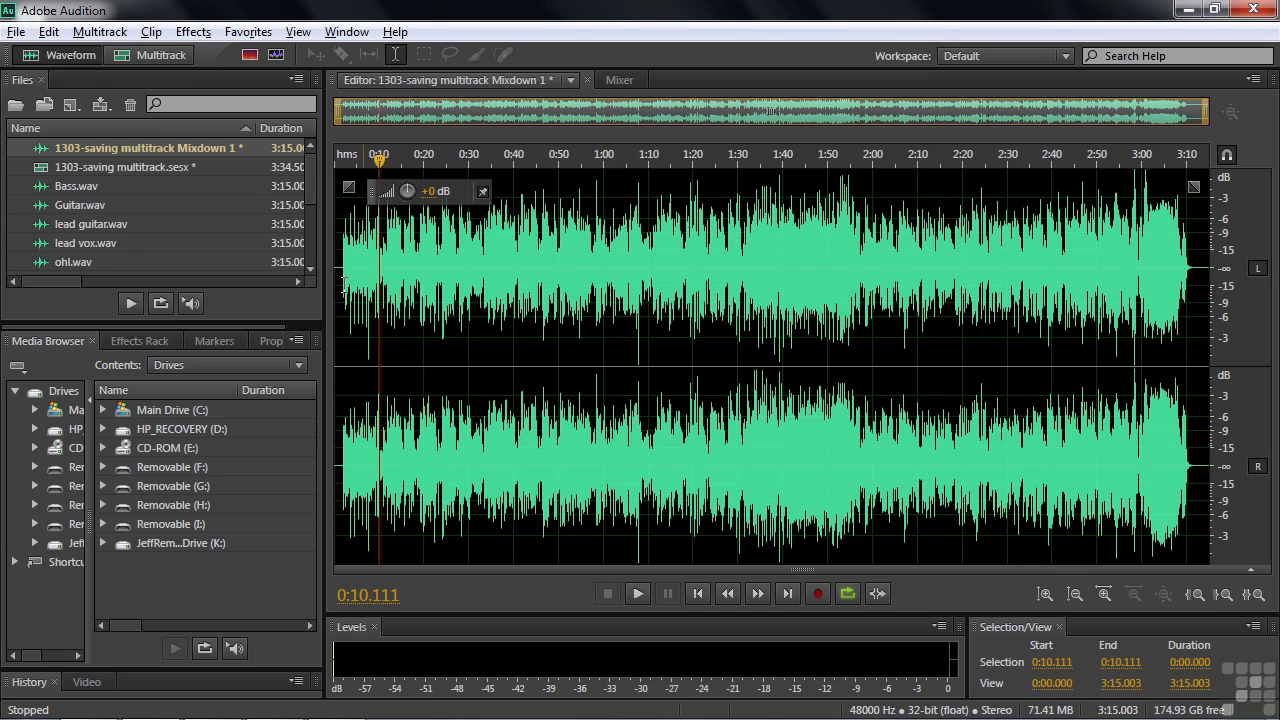
# Return to the 1303-saving multitrack.sesx session and start exporting a multitrack mixdown of the entire session.
pyautogui.click(103, 171)
pyautogui.doubleClick(101, 169)
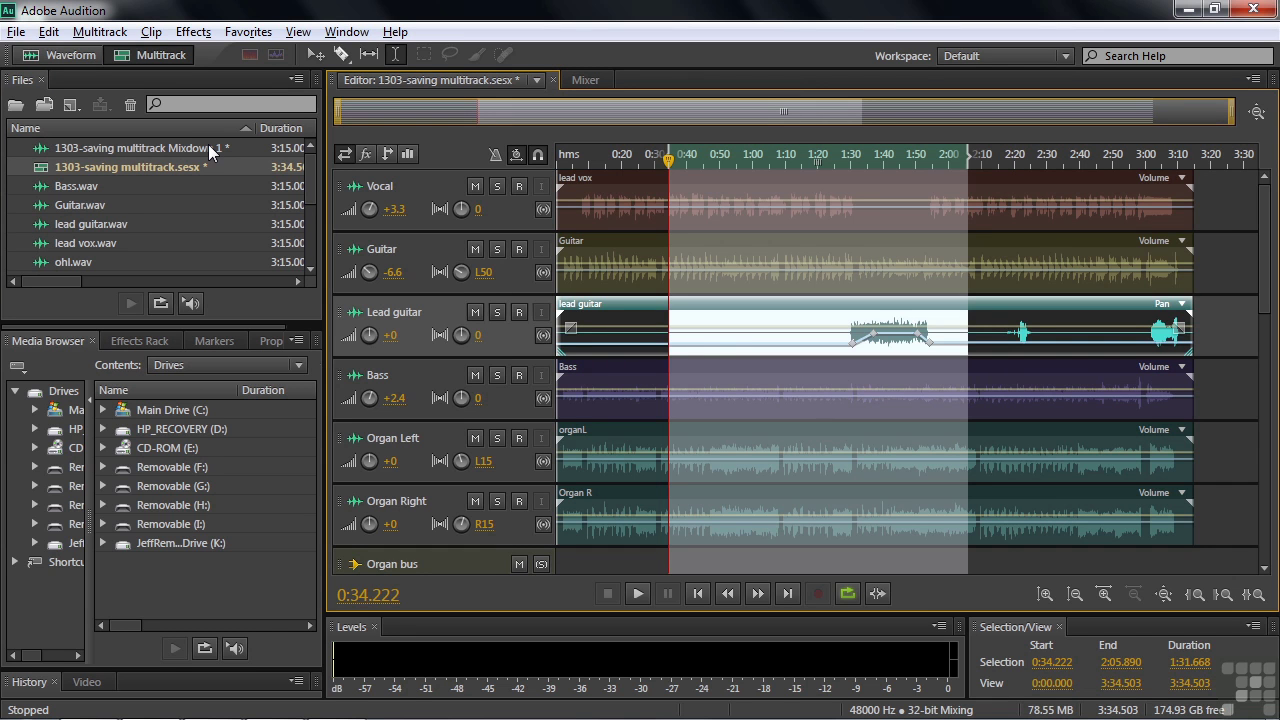
pyautogui.click(15, 32)
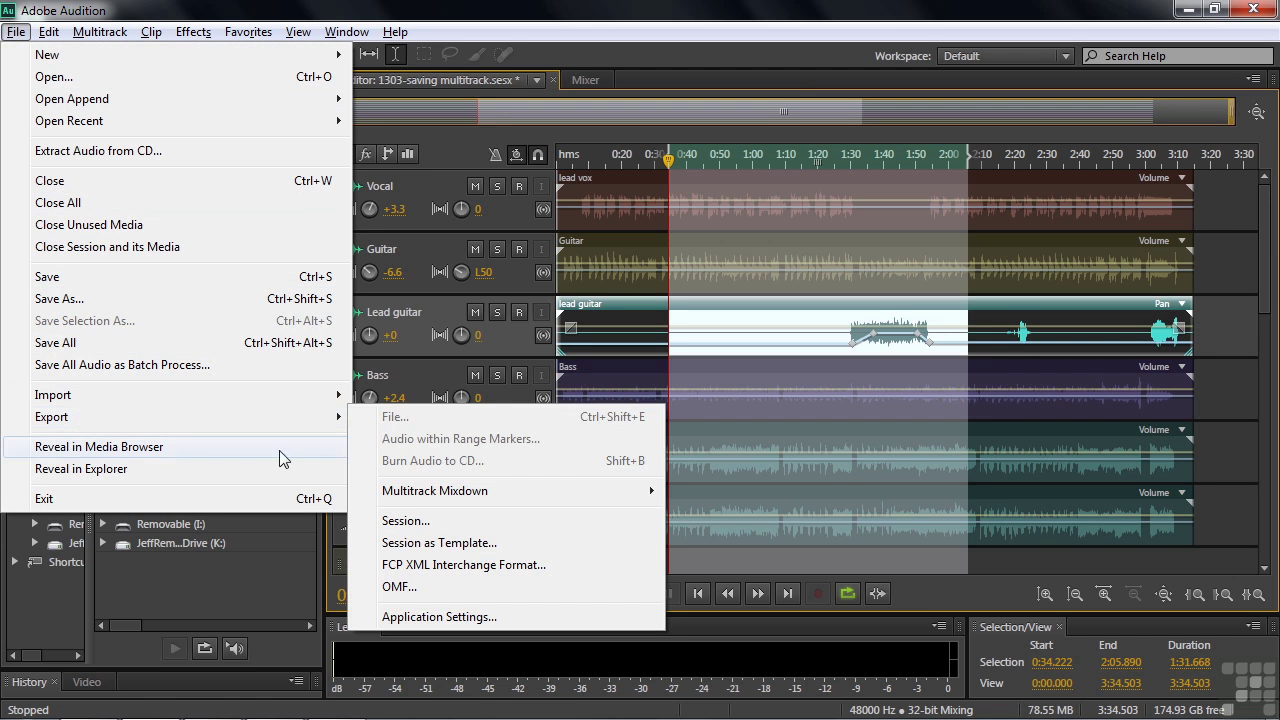
pyautogui.moveTo(437, 492)
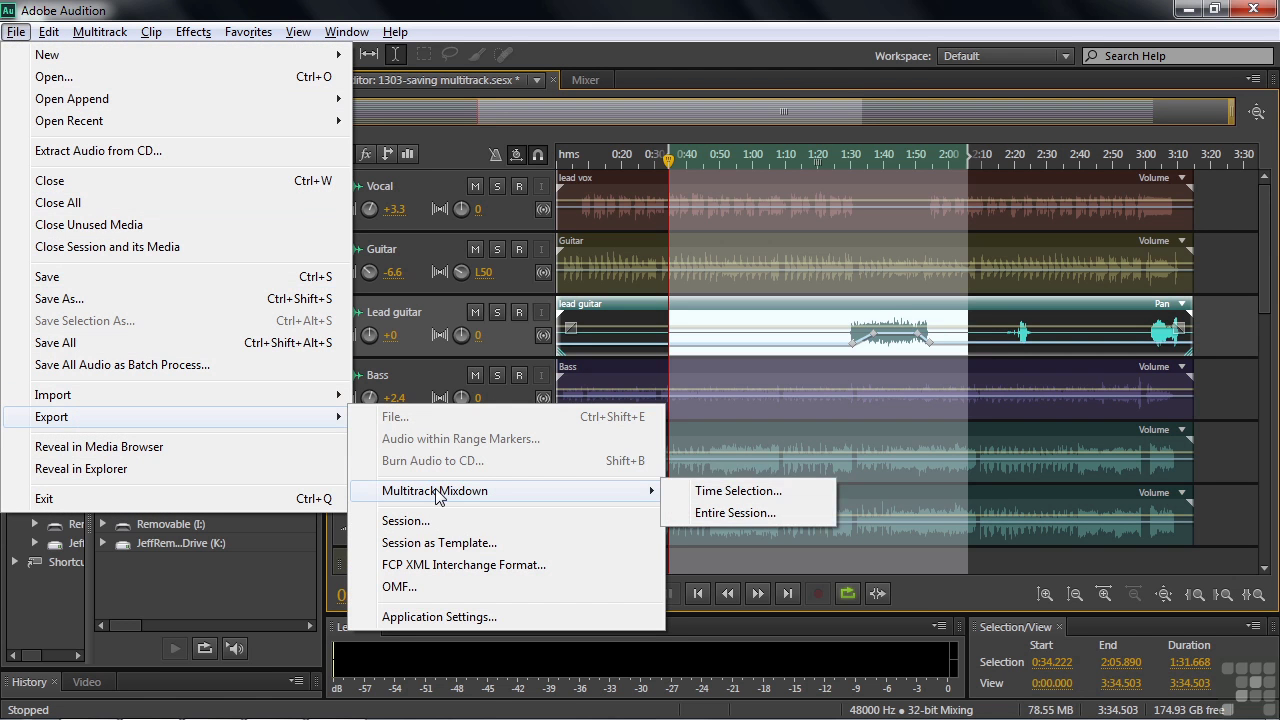
pyautogui.click(714, 515)
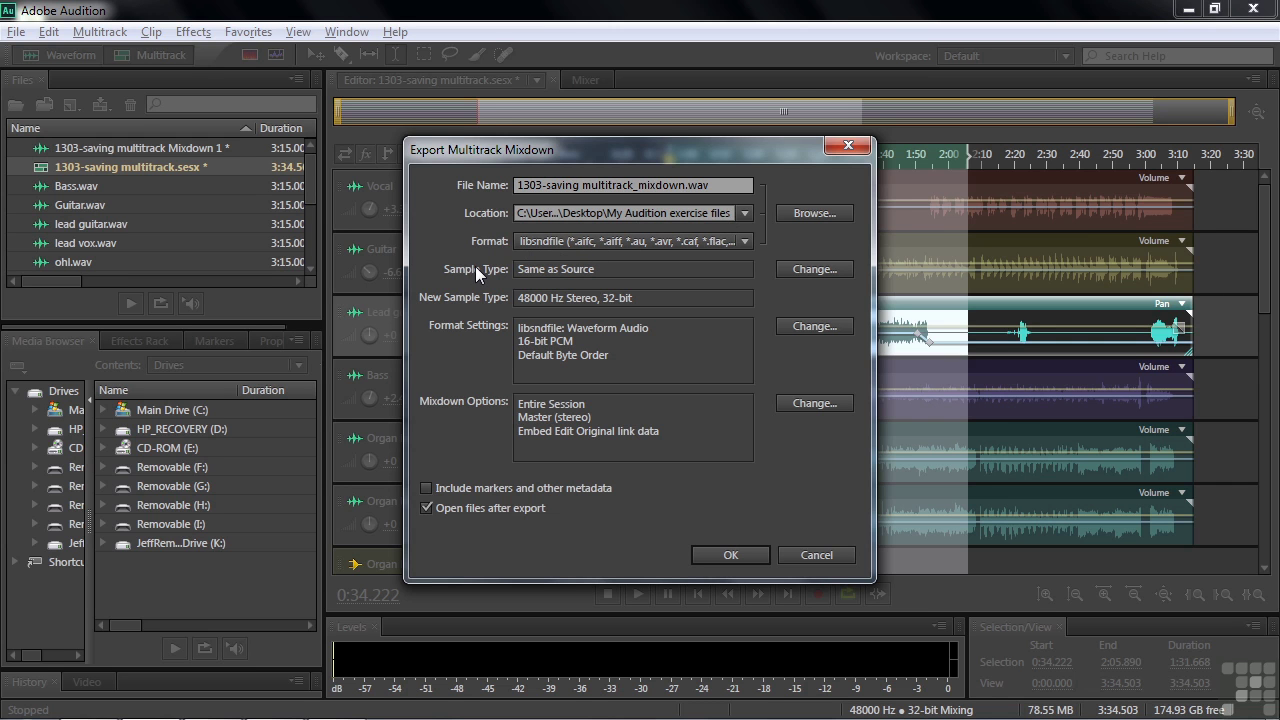
# Review the sample rate and bit depth choices available for the mixdown's sample type conversion.
pyautogui.click(838, 274)
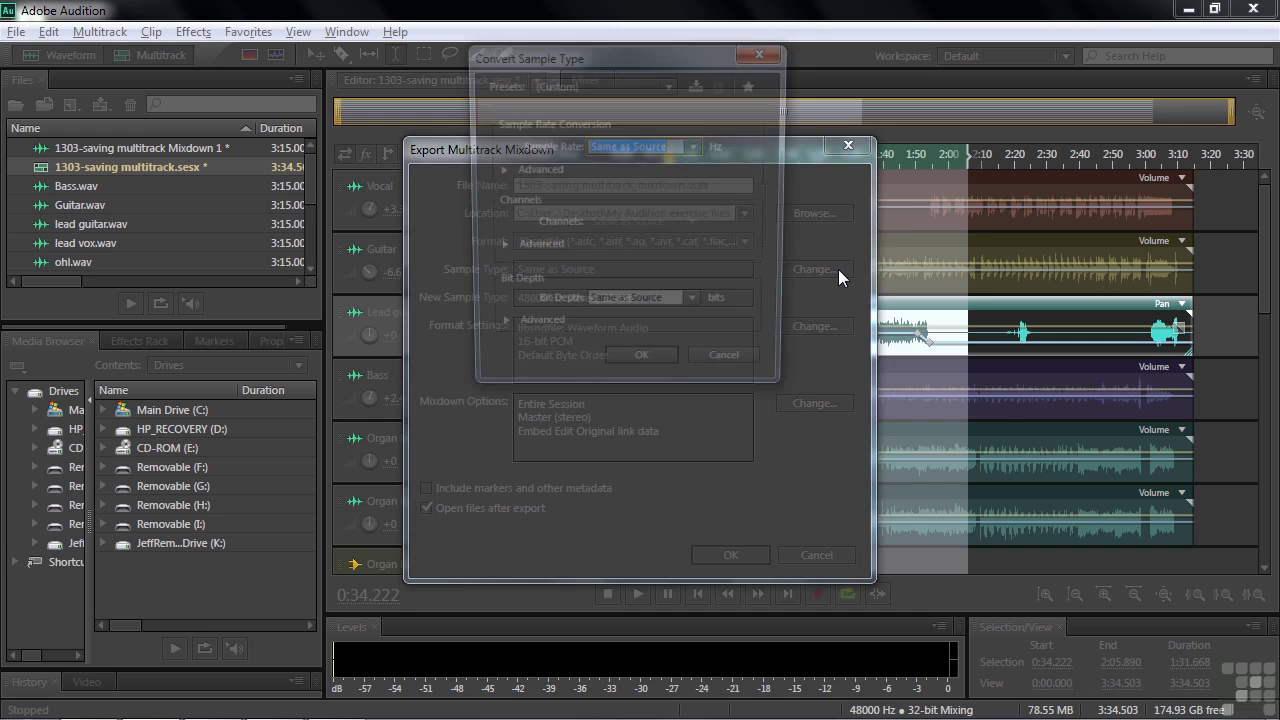
pyautogui.click(697, 147)
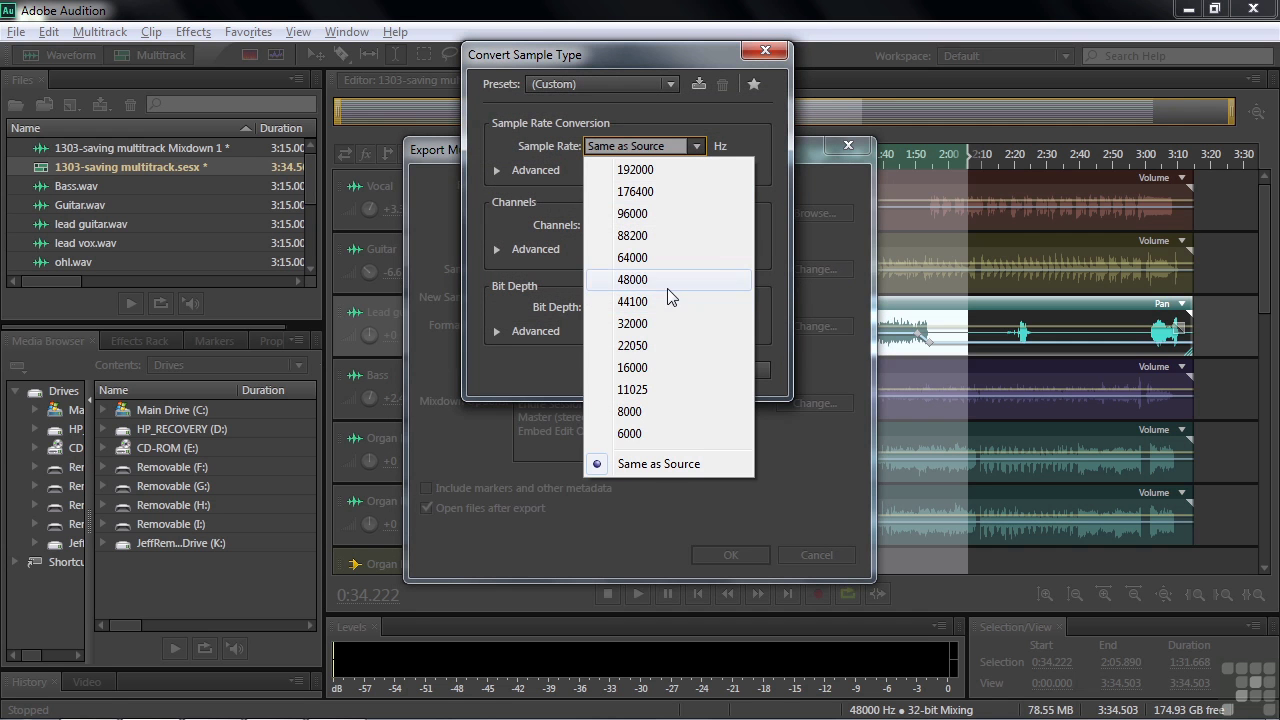
pyautogui.click(777, 199)
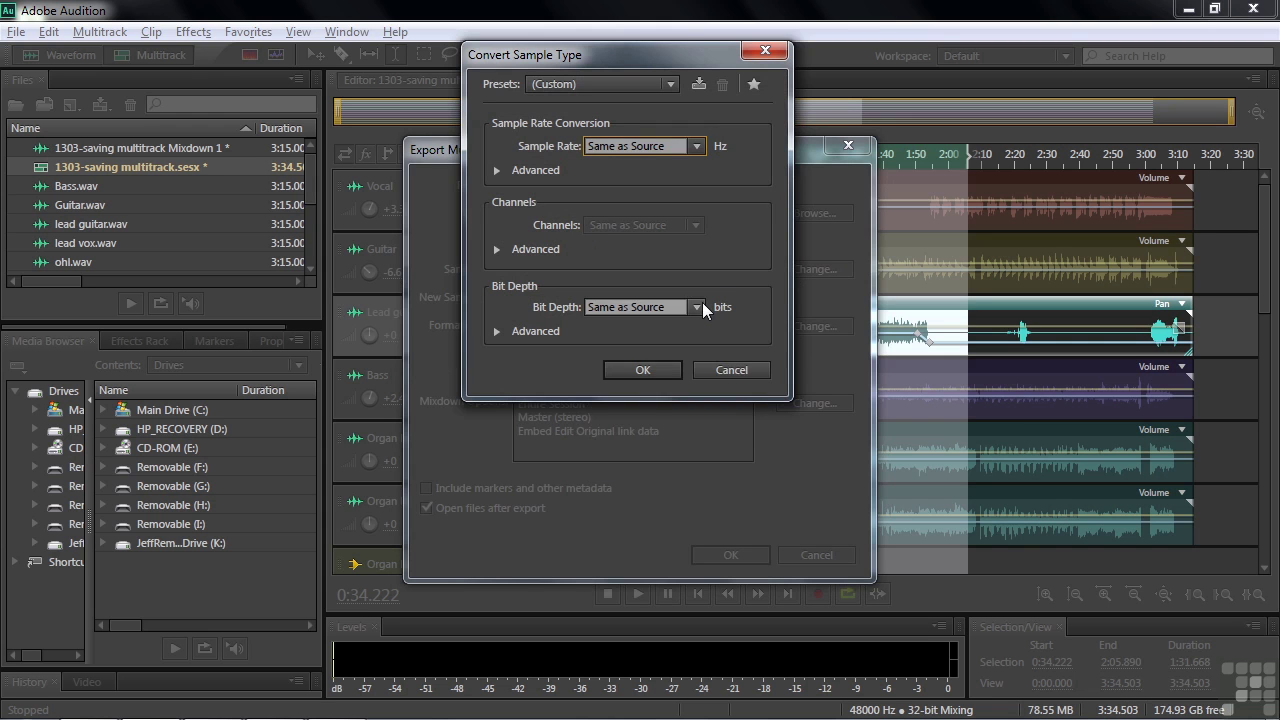
pyautogui.click(697, 307)
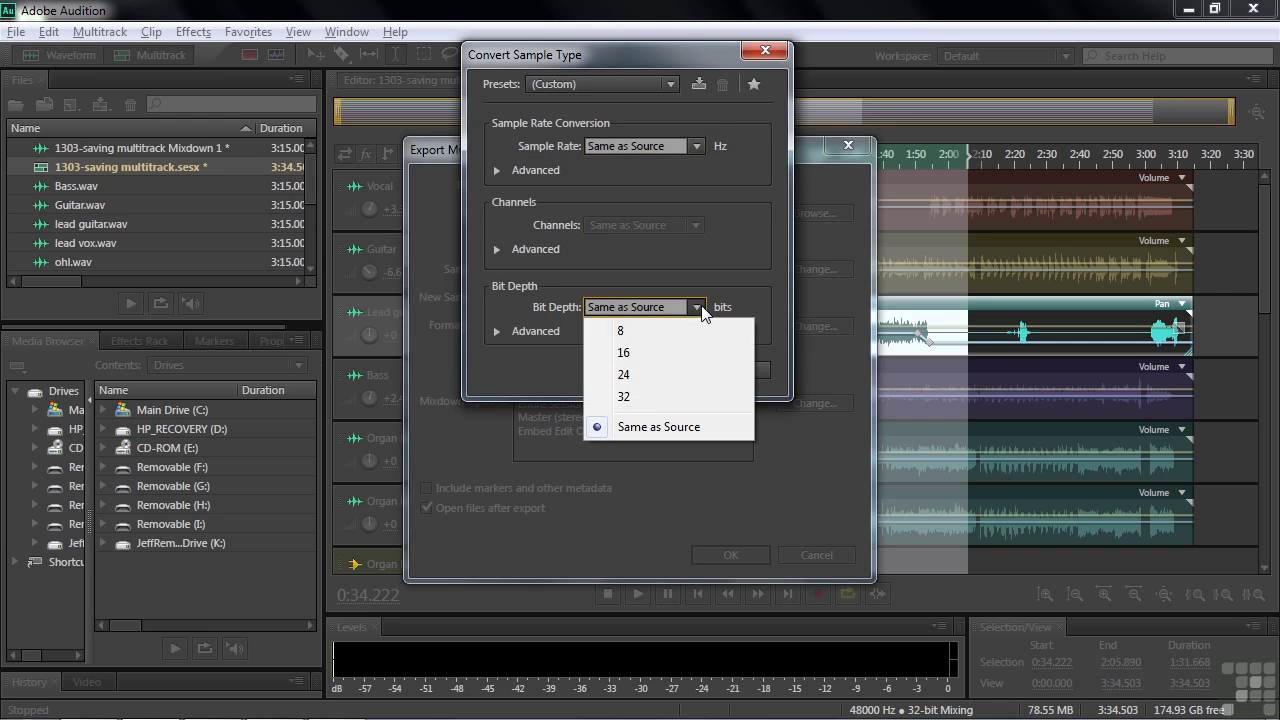
pyautogui.click(773, 272)
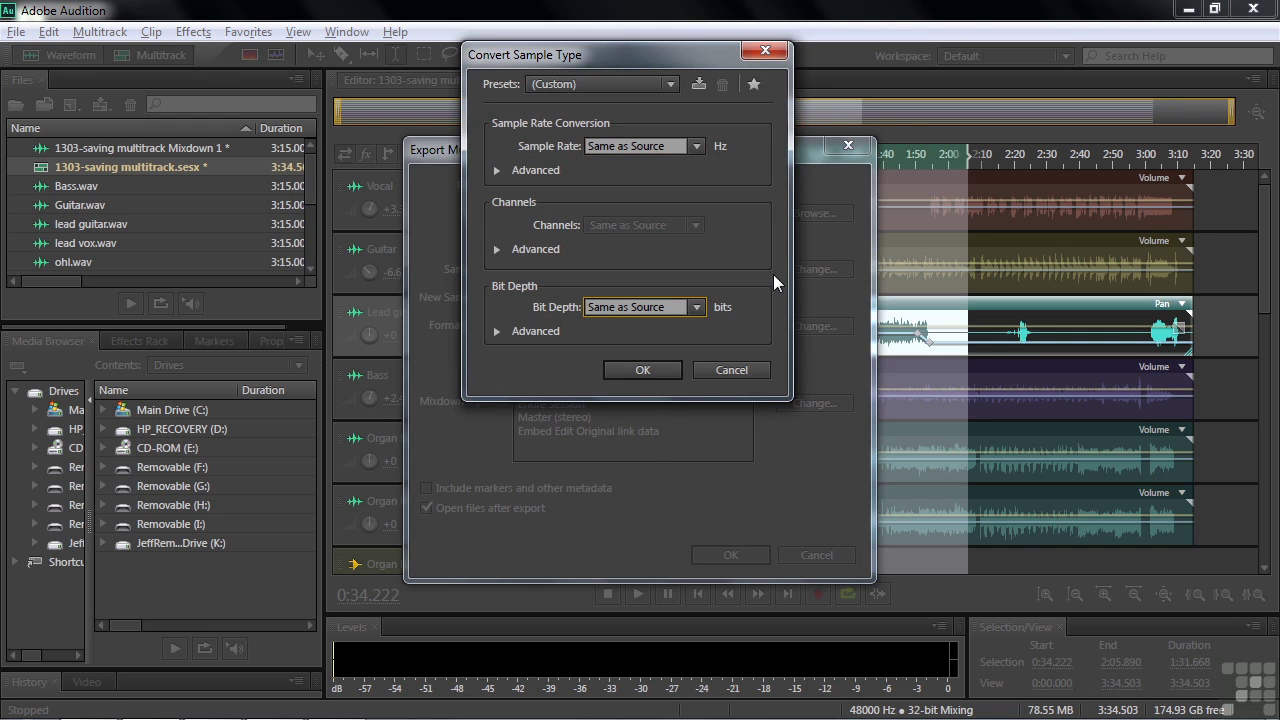
pyautogui.click(734, 370)
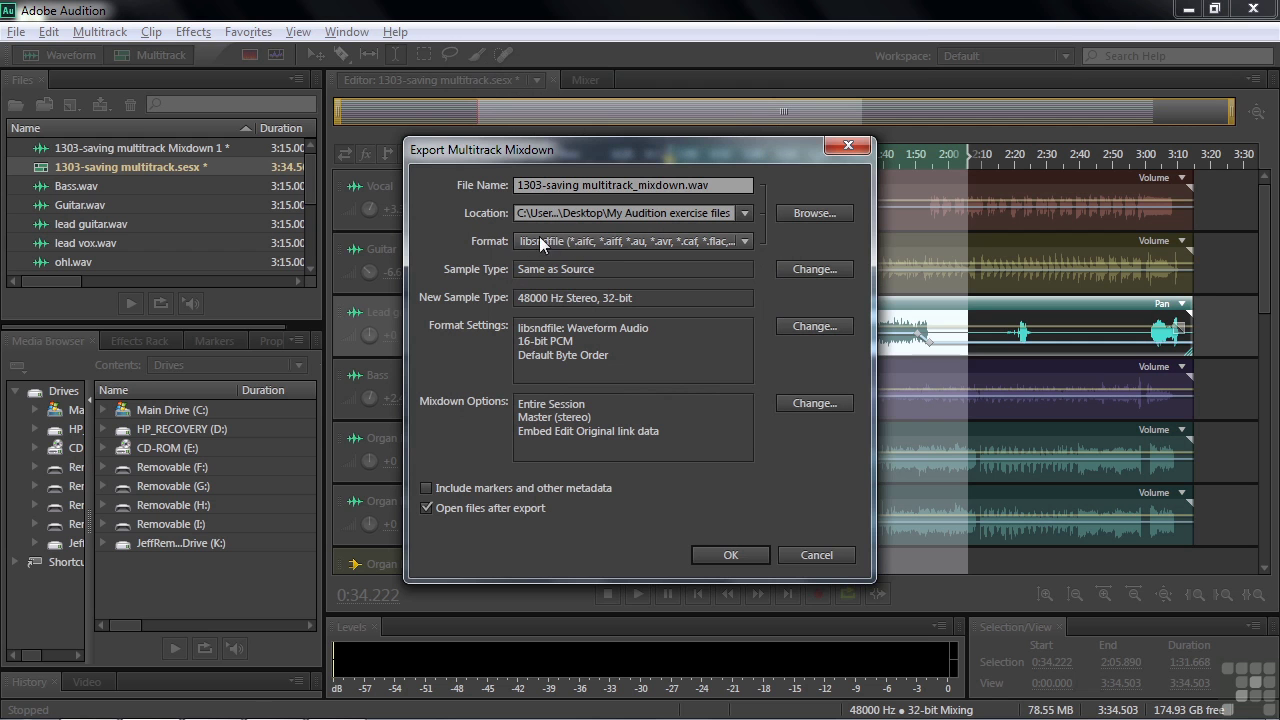
# Choose Waveform Audio as the container format in the mixdown's libsndfile settings.
pyautogui.click(810, 330)
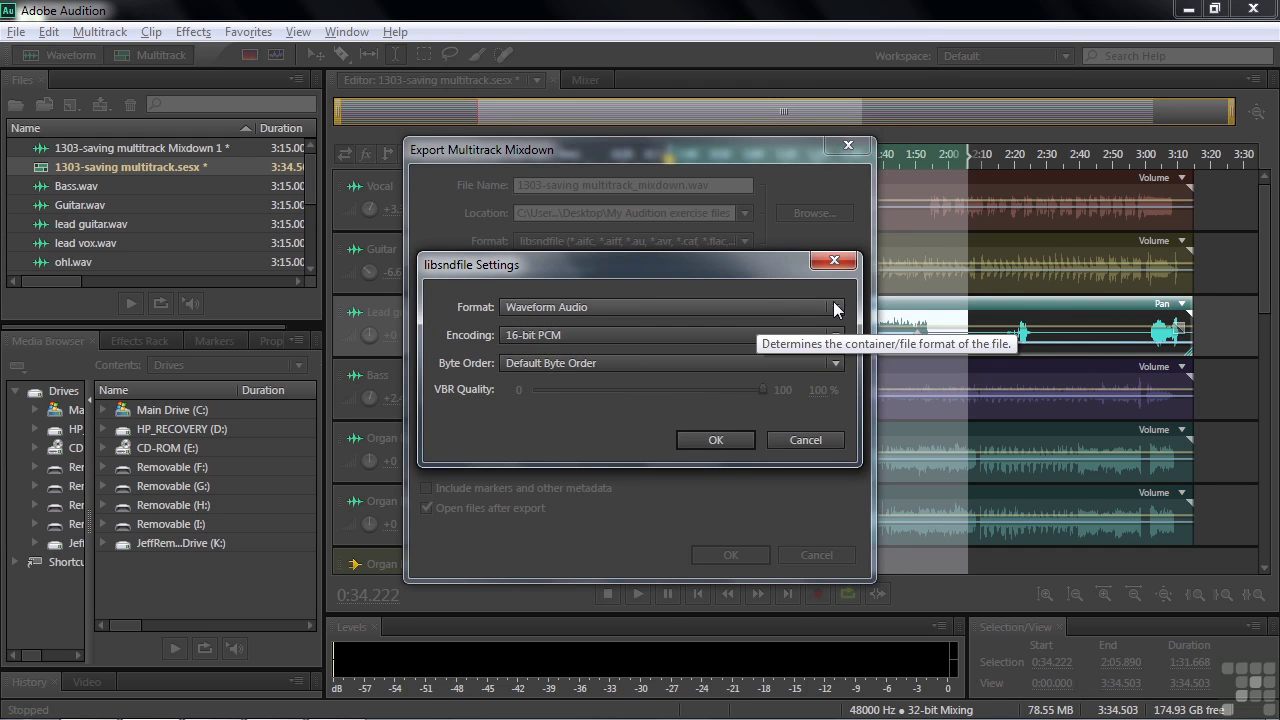
pyautogui.click(836, 310)
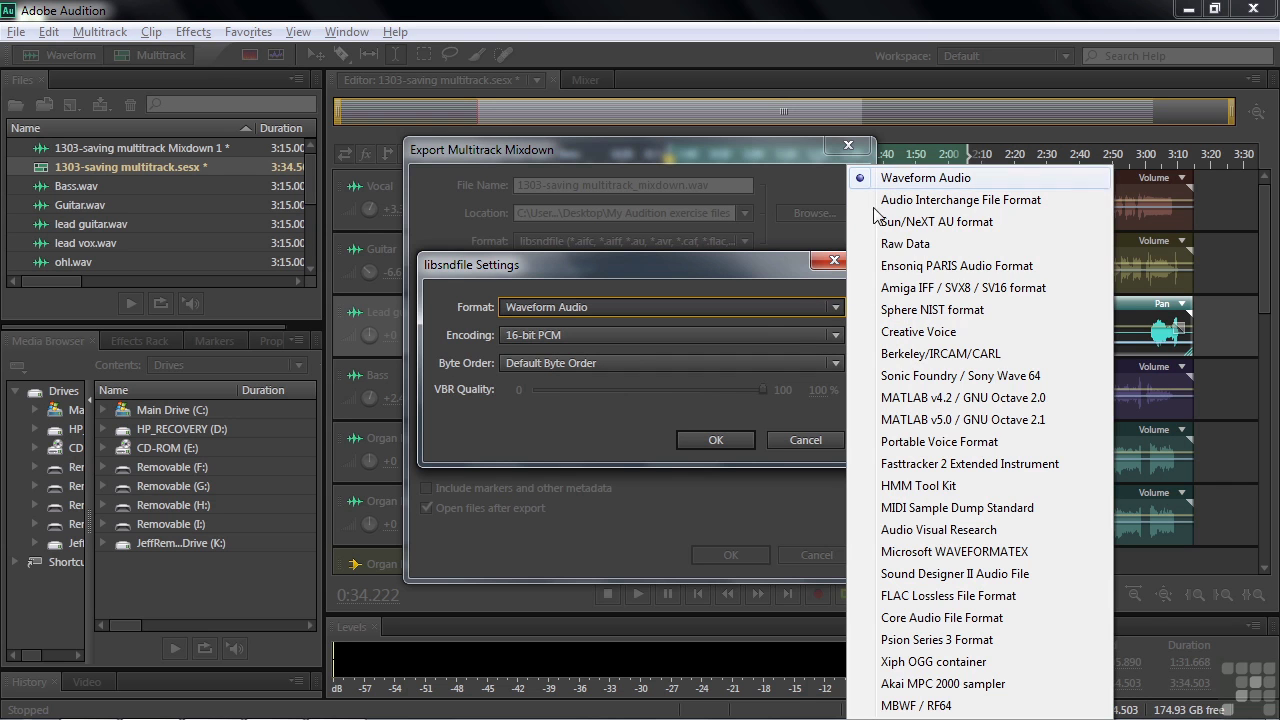
pyautogui.click(907, 180)
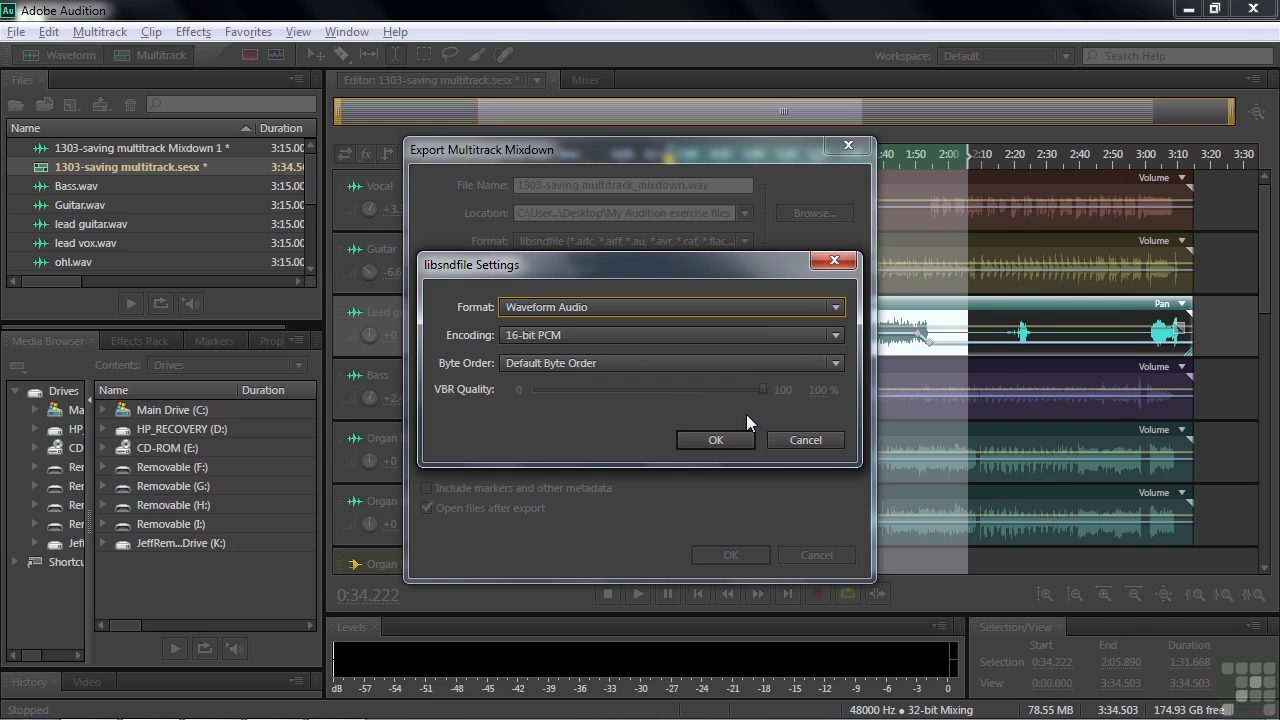
pyautogui.click(712, 446)
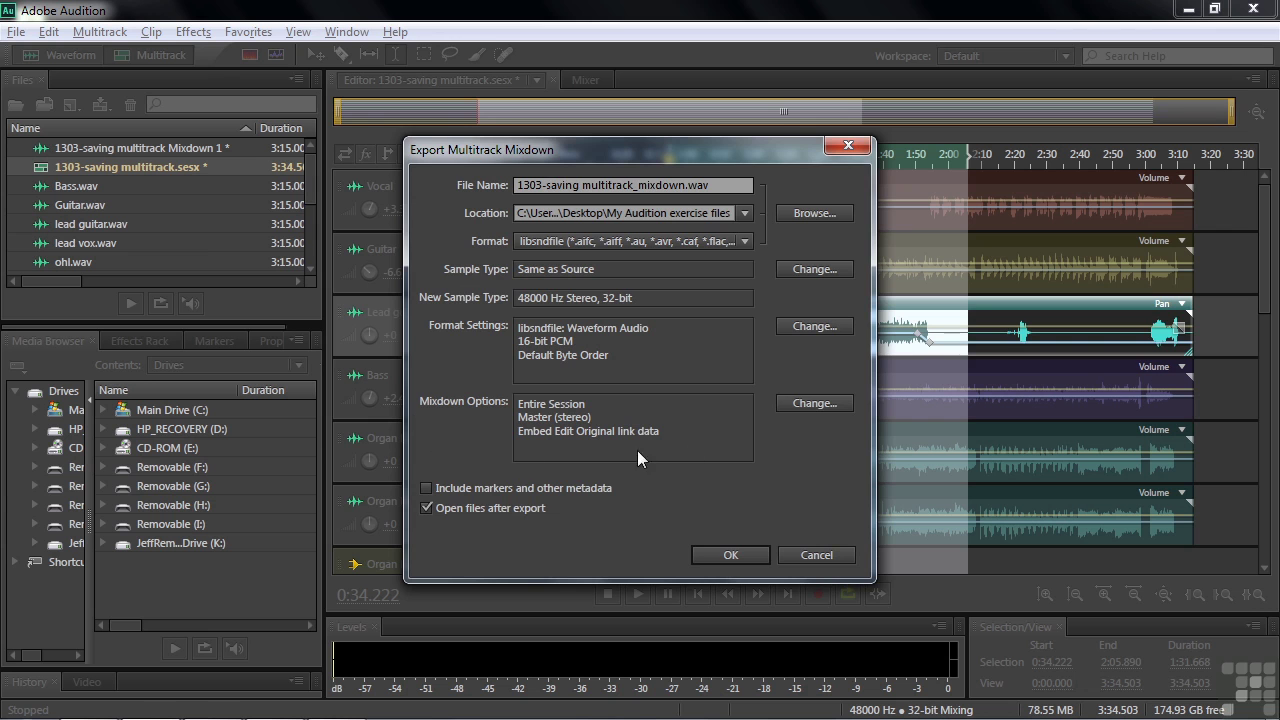
# Set the mixdown source to the All instruments bus only, deselecting the stereo Master output.
pyautogui.click(806, 405)
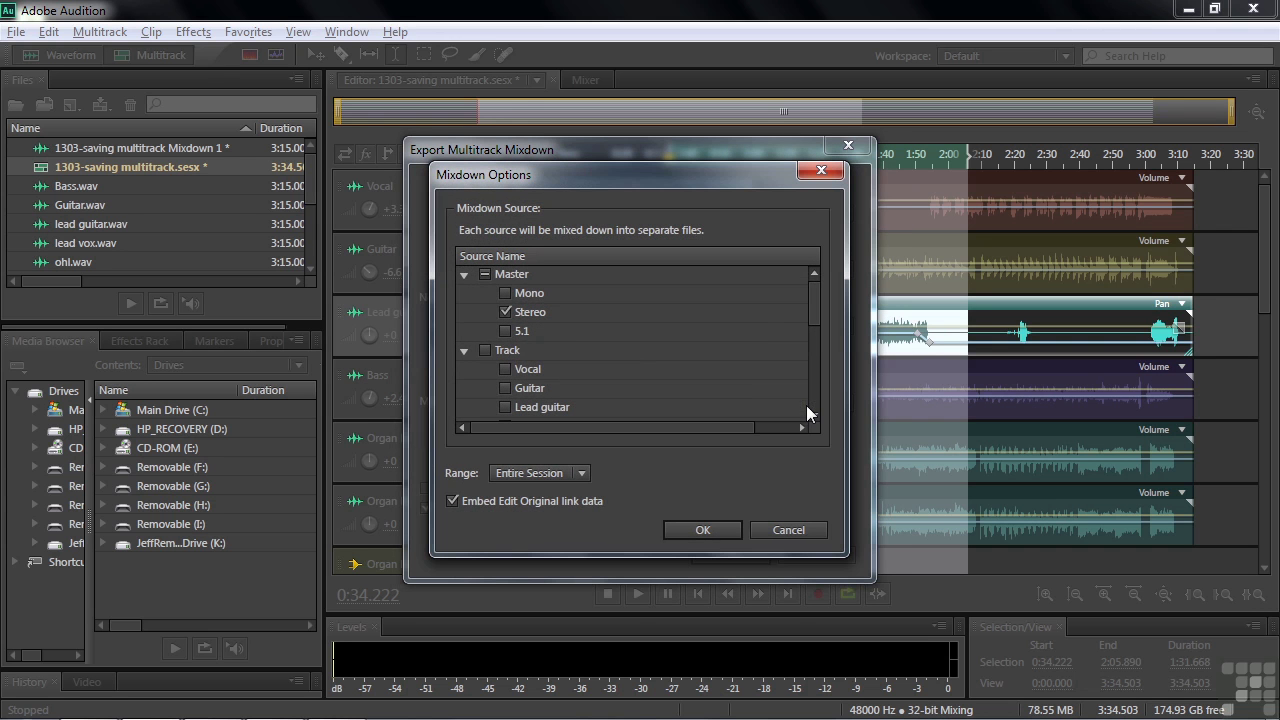
pyautogui.moveTo(816, 306)
pyautogui.mouseDown()
pyautogui.moveTo(820, 329)
pyautogui.moveTo(814, 318)
pyautogui.mouseUp()
pyautogui.moveTo(813, 342)
pyautogui.mouseDown()
pyautogui.moveTo(817, 360)
pyautogui.moveTo(820, 332)
pyautogui.mouseUp()
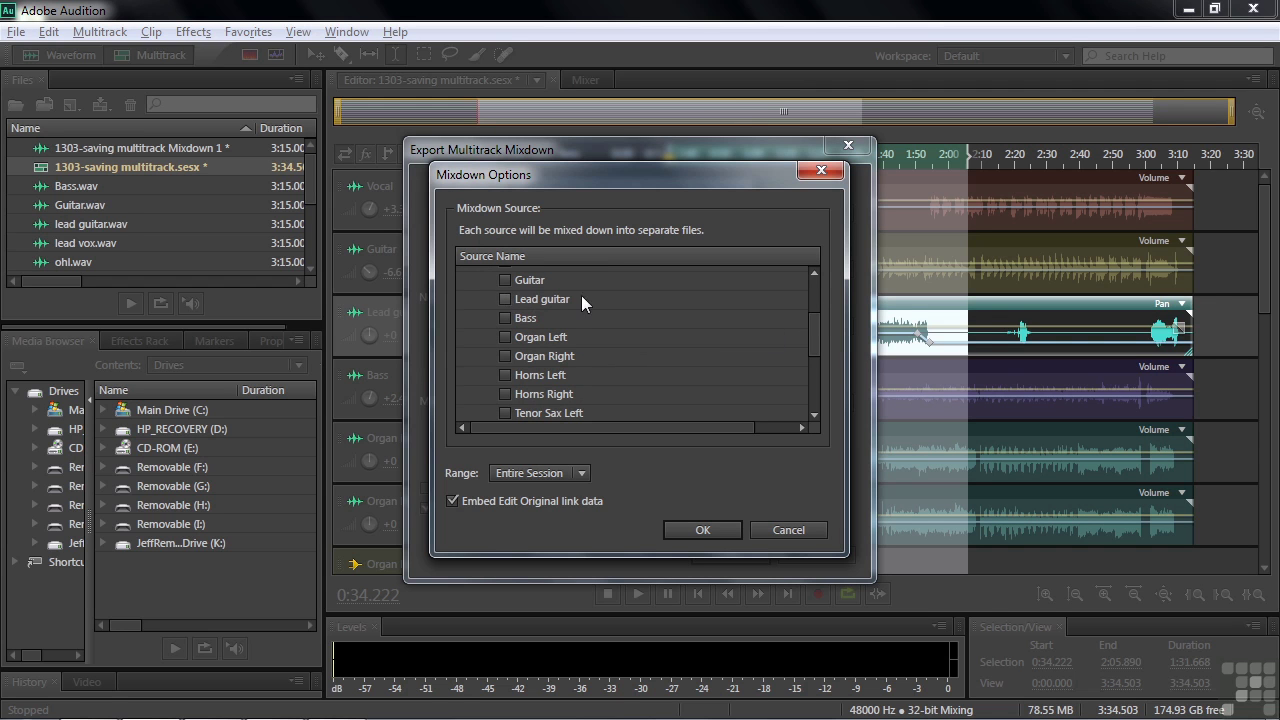
pyautogui.moveTo(812, 326); pyautogui.dragTo(825, 379)
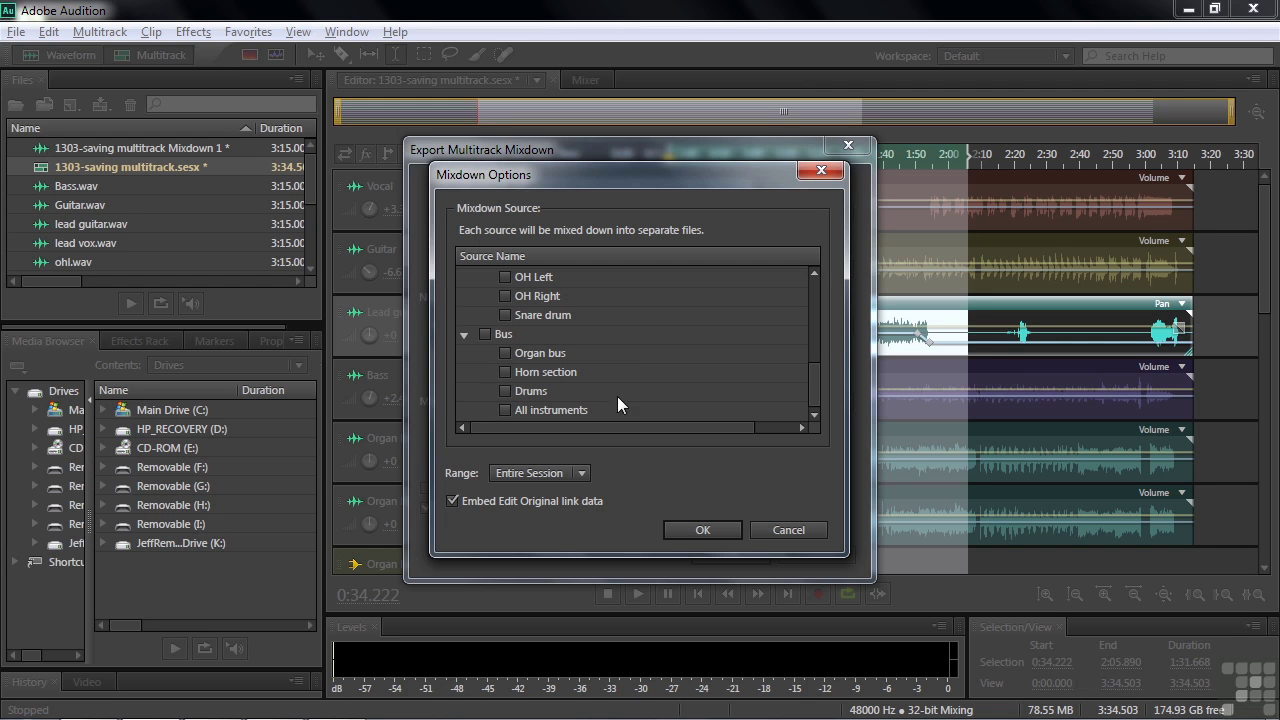
pyautogui.click(505, 409)
pyautogui.moveTo(817, 388); pyautogui.dragTo(815, 288)
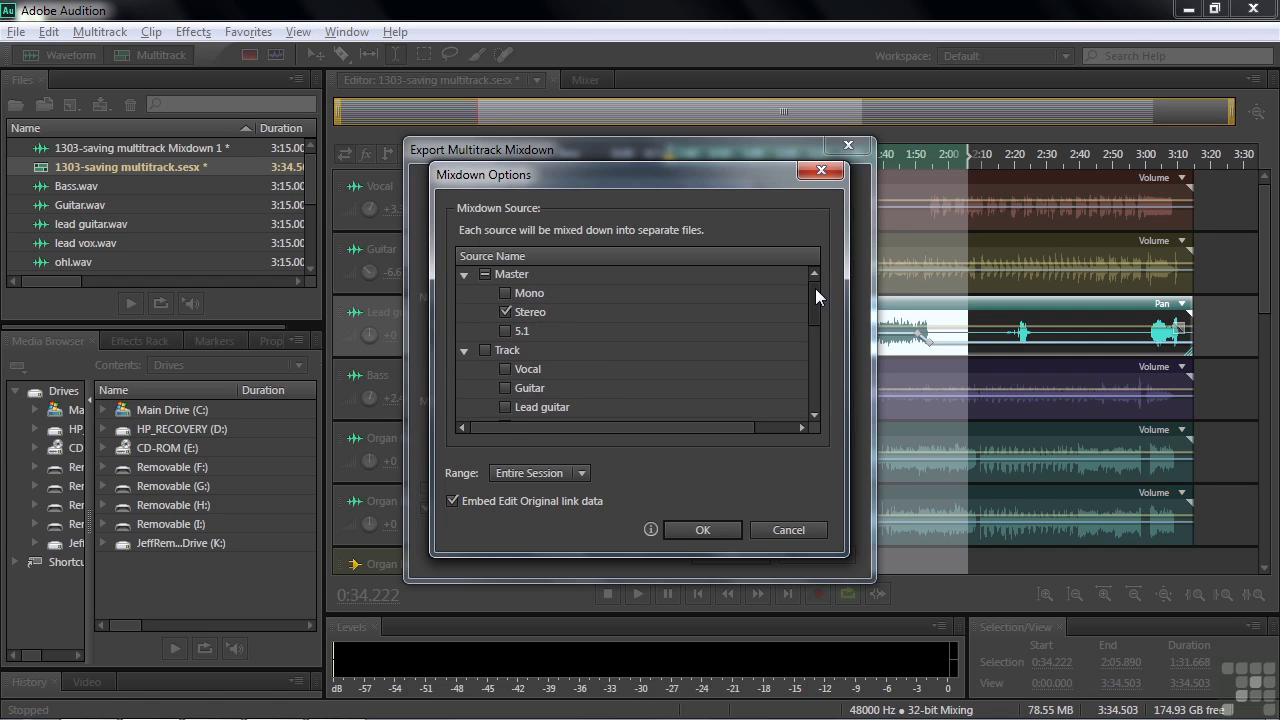
pyautogui.click(504, 312)
pyautogui.moveTo(811, 296); pyautogui.dragTo(808, 394)
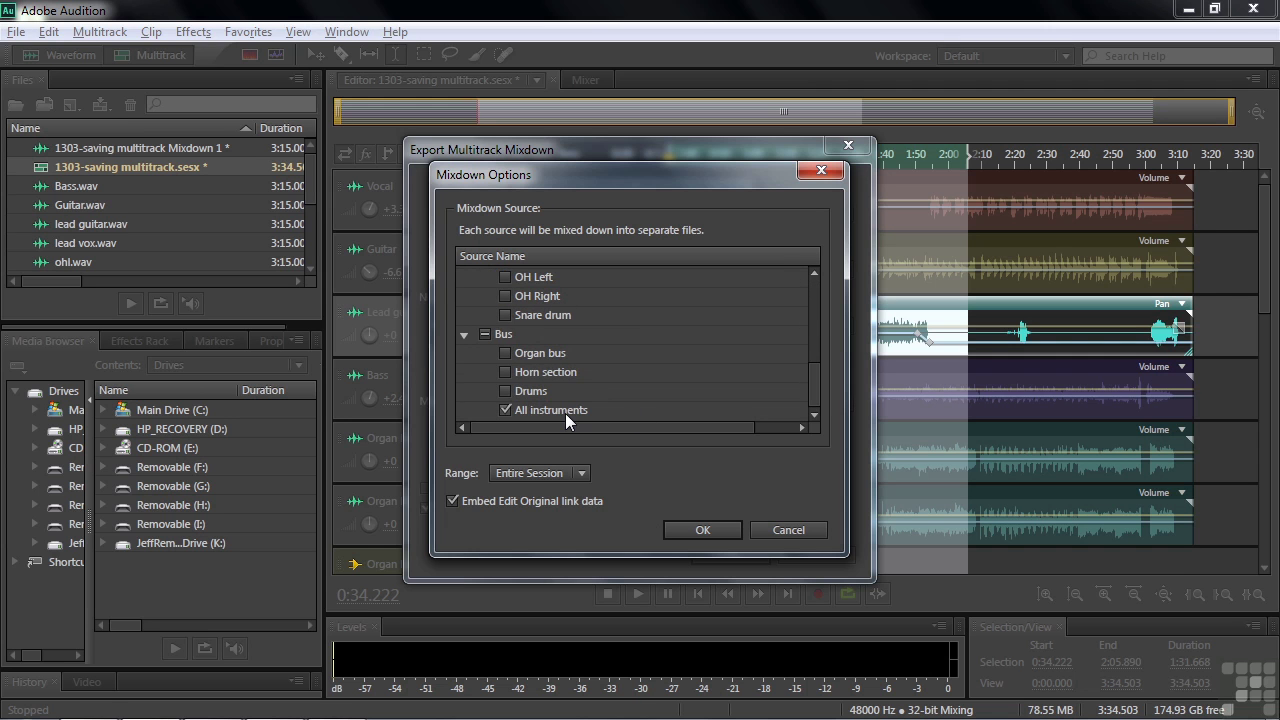
pyautogui.click(705, 529)
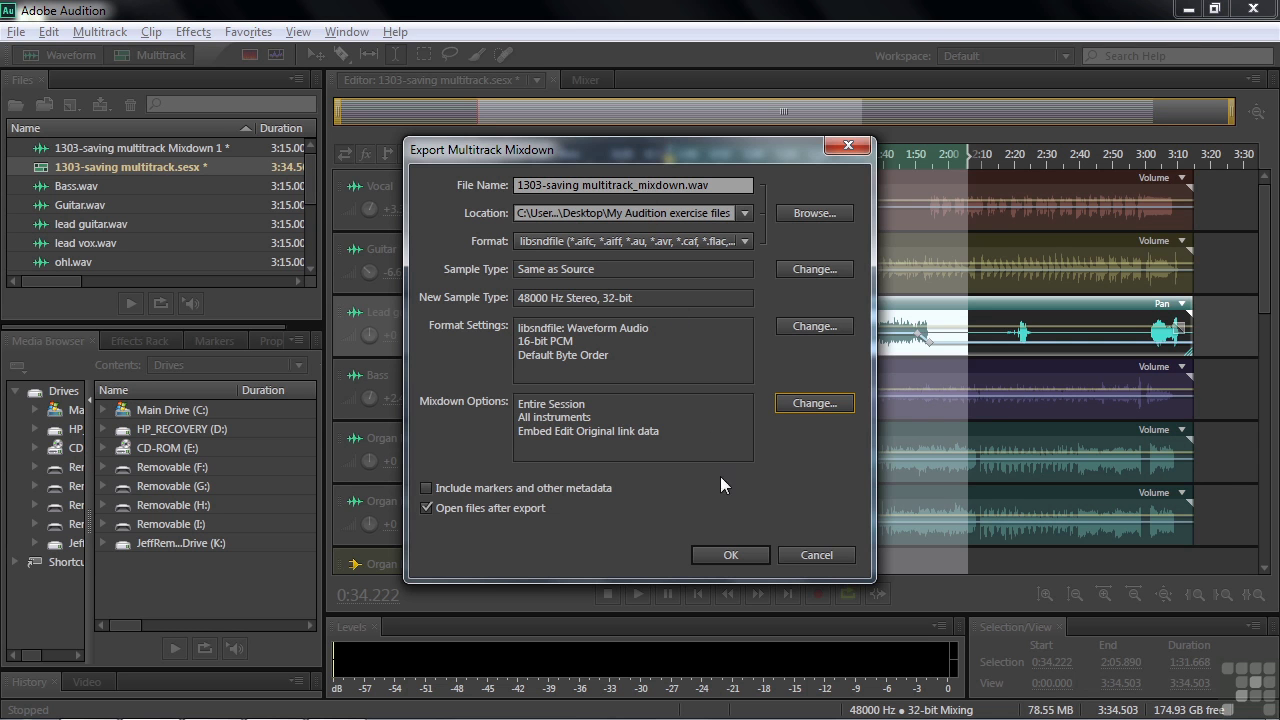
# Export the All instruments mixdown and open 1303-saving multitrack_mixdown.wav in the waveform editor.
pyautogui.click(736, 555)
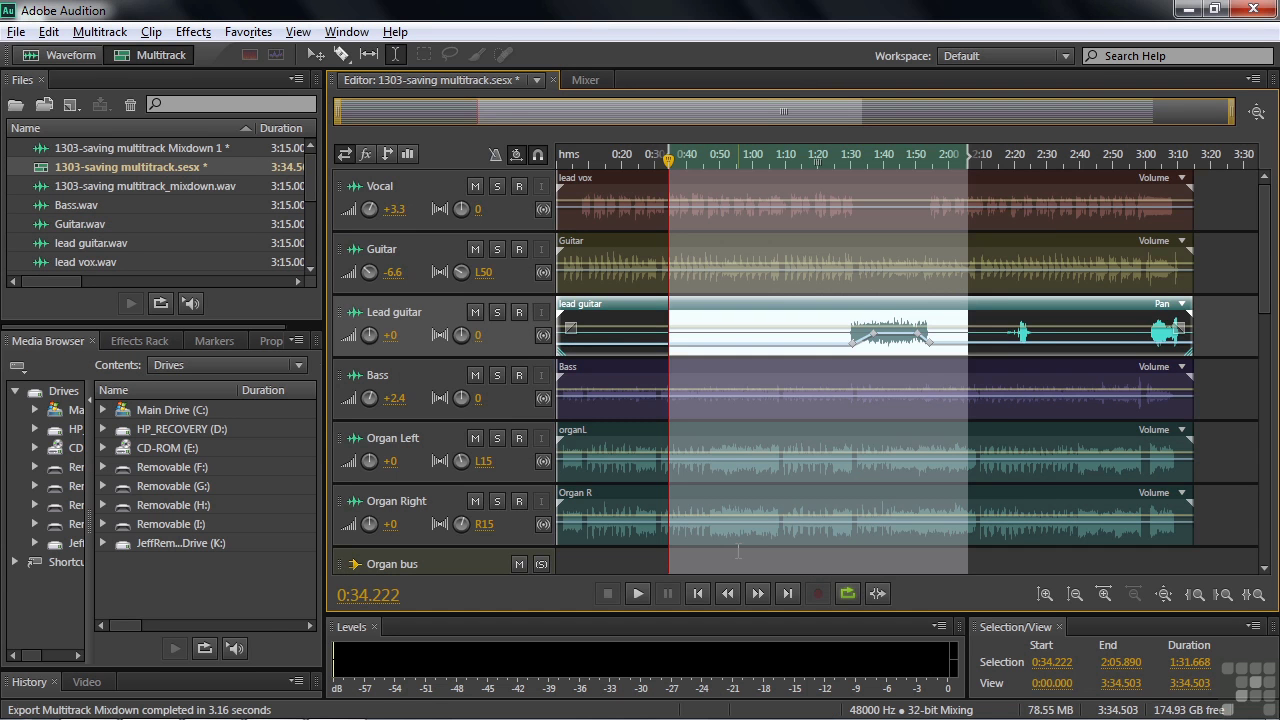
pyautogui.doubleClick(48, 188)
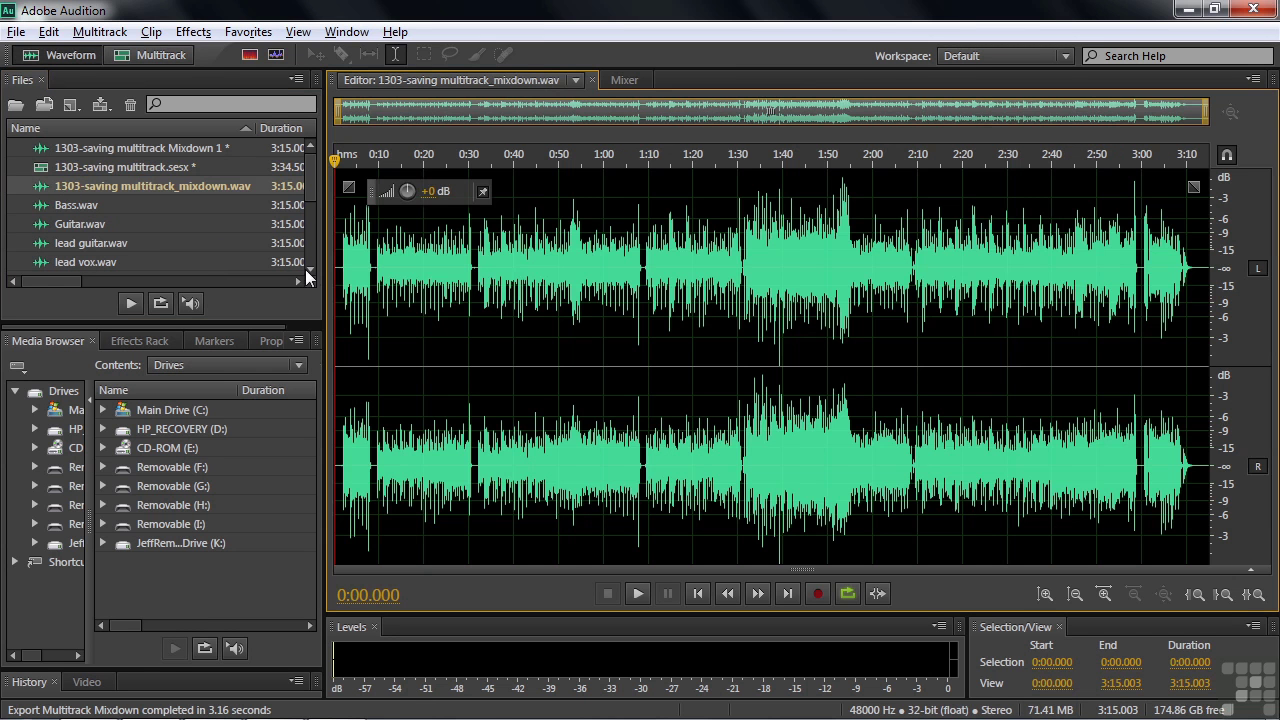
# Play the exported mixdown from about 0:02, jump ahead to 0:10 to hear the next section, and stop playback.
pyautogui.click(342, 315)
pyautogui.press('space')
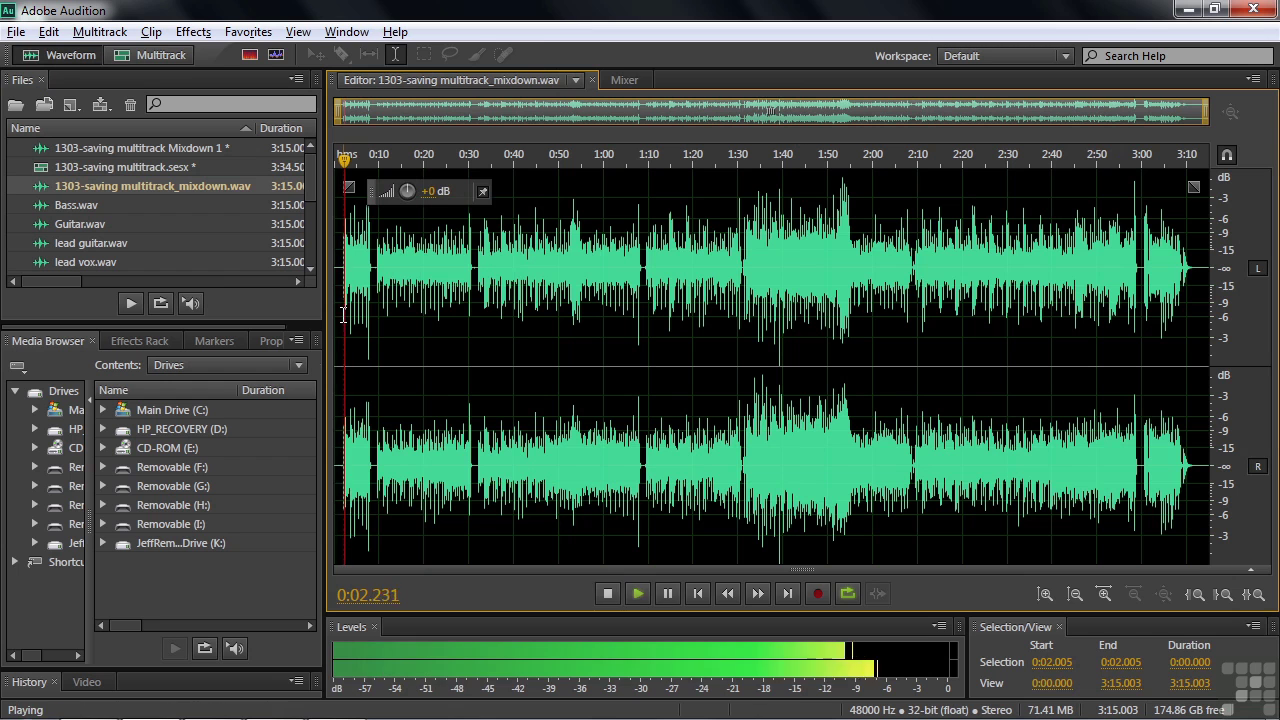
pyautogui.click(383, 352)
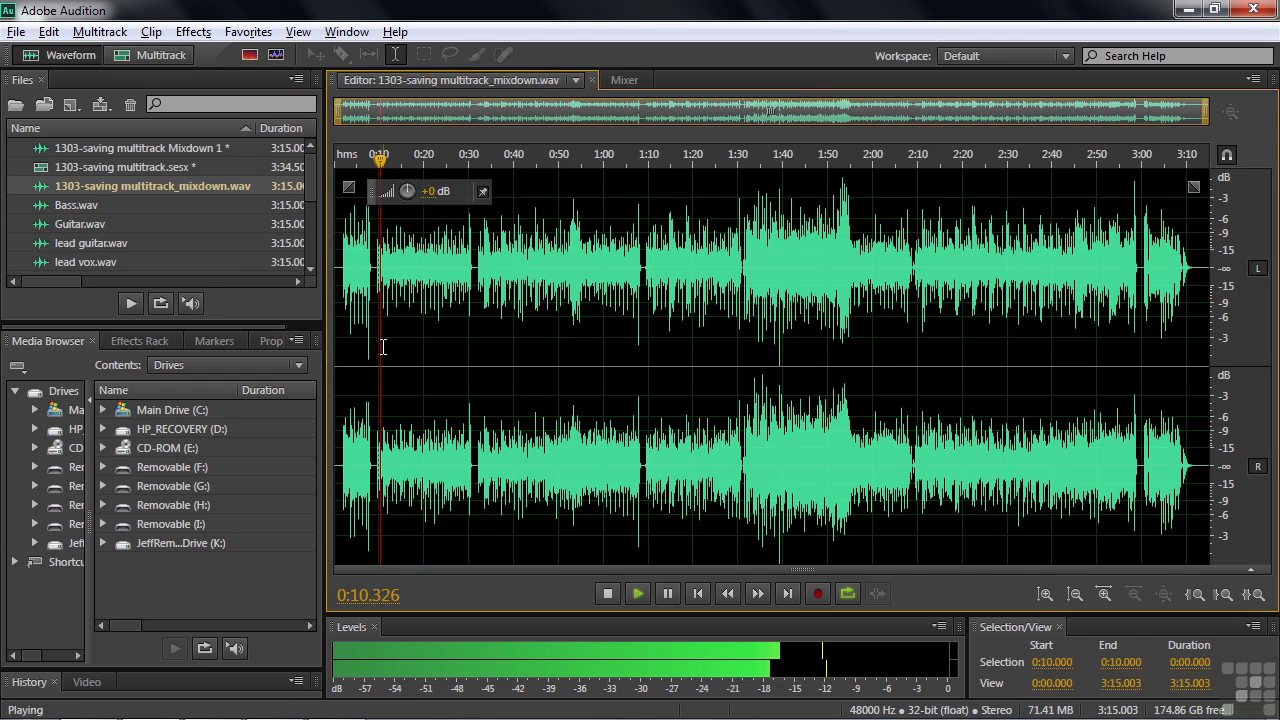
pyautogui.press('space')
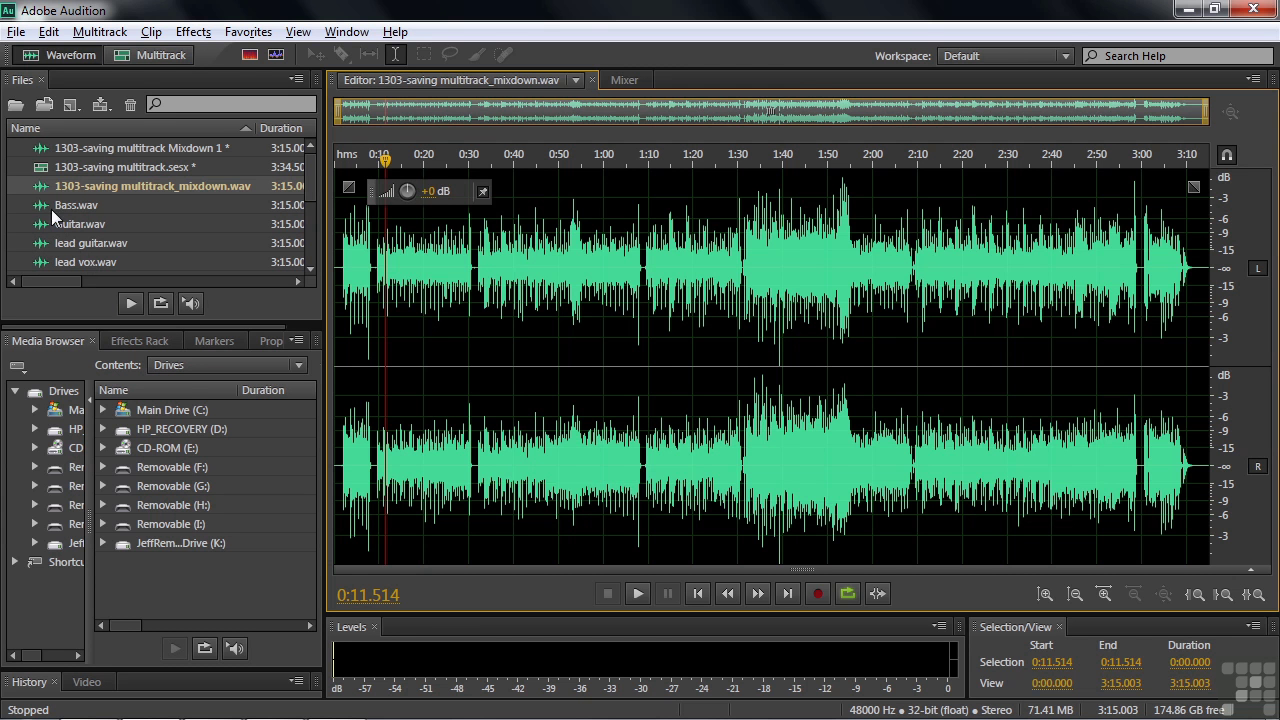
# Reopen the 1303-saving multitrack.sesx session and select the Guitar, Bass, organL and Organ R clips together.
pyautogui.doubleClick(40, 170)
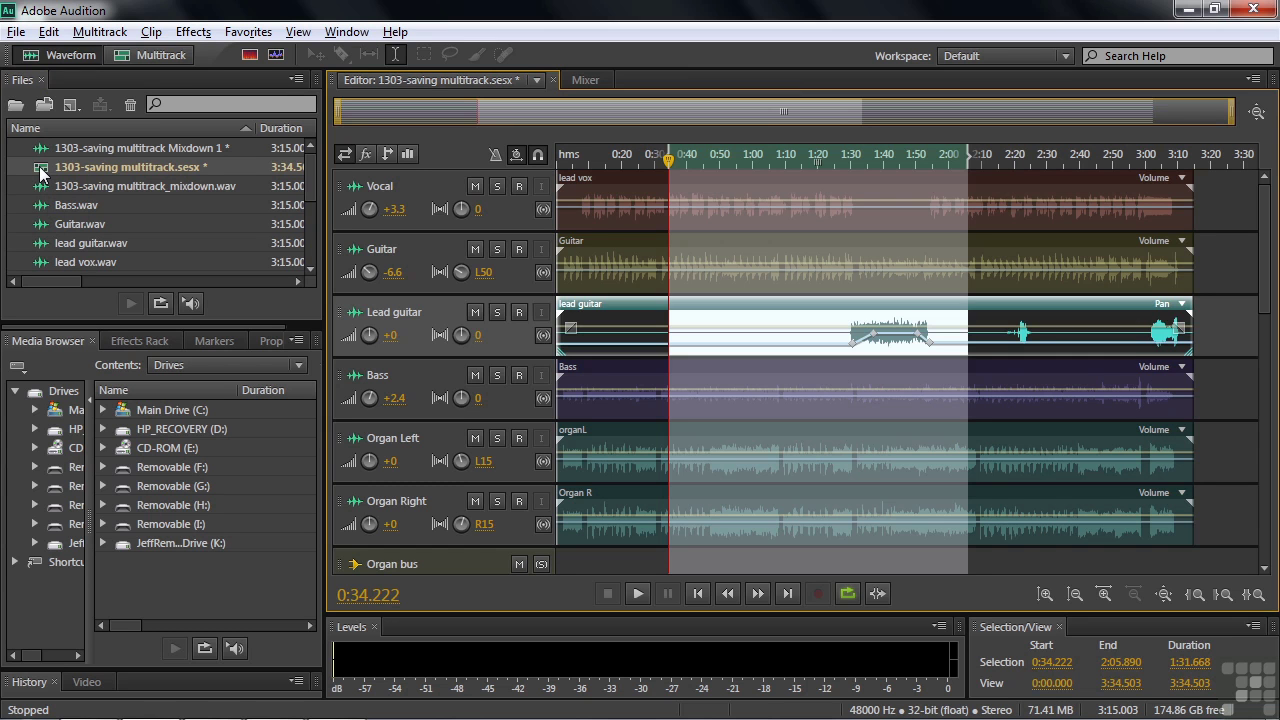
pyautogui.click(698, 265)
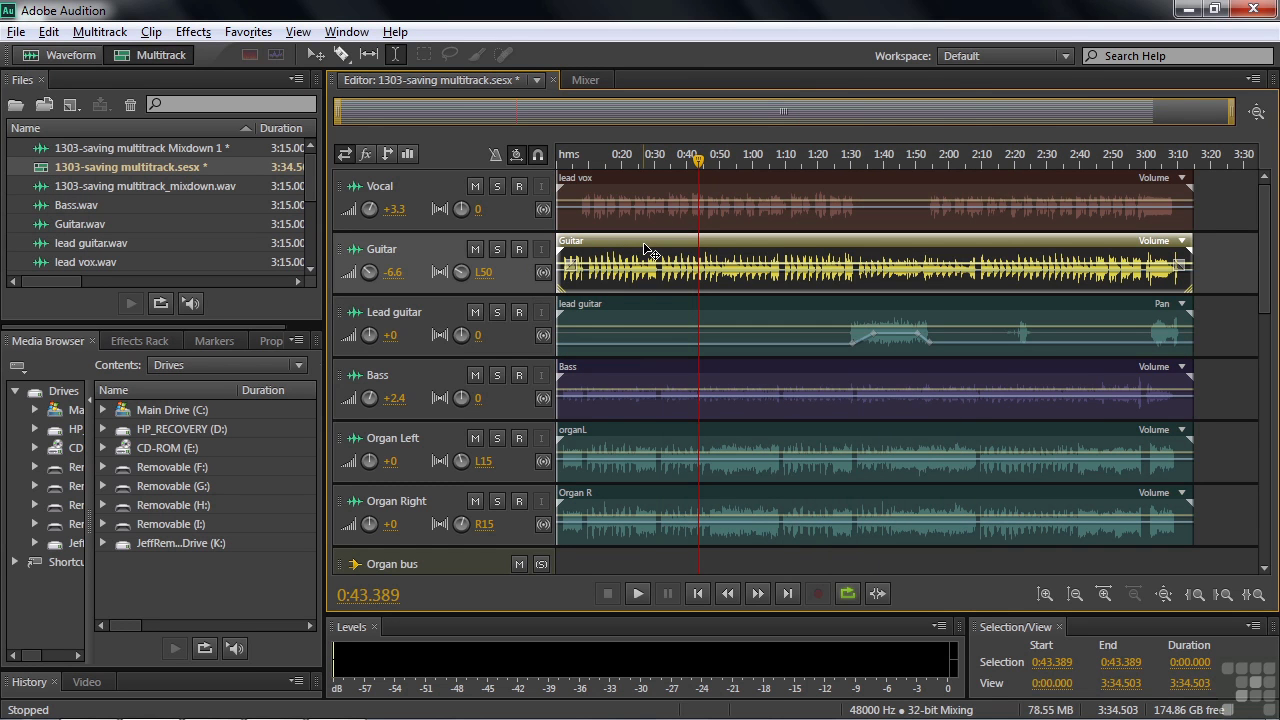
pyautogui.click(651, 371)
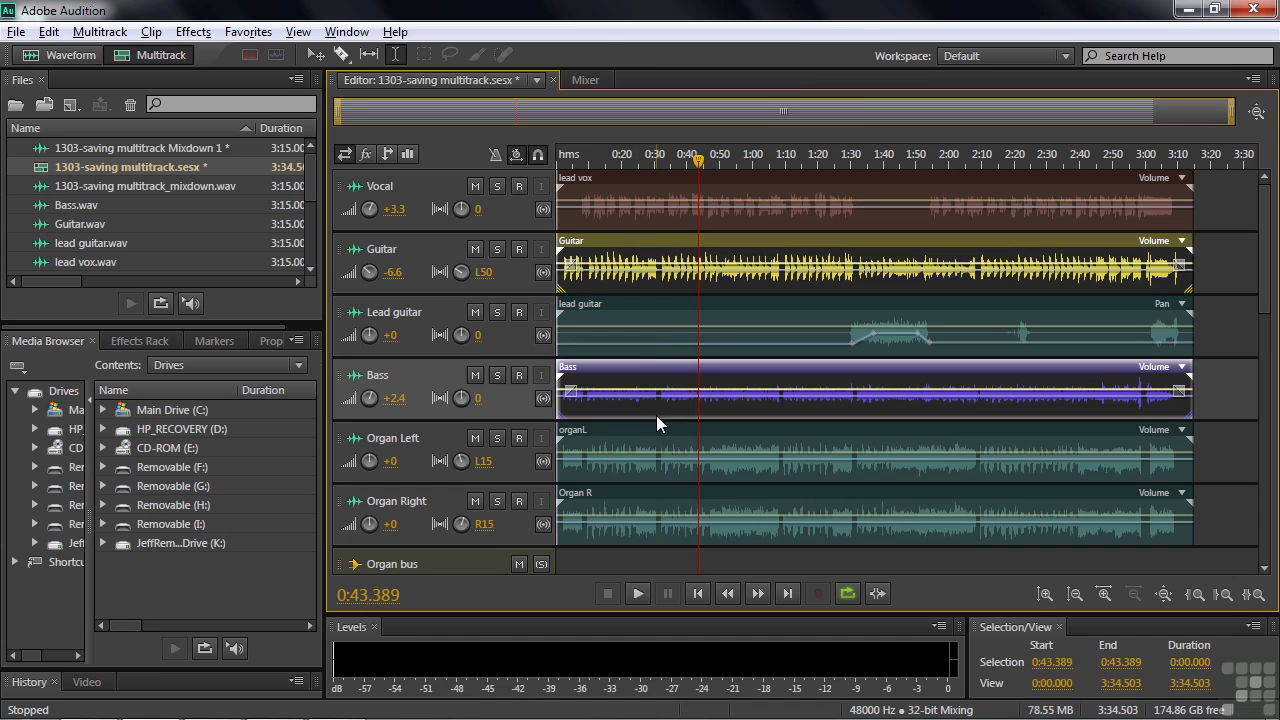
pyautogui.click(656, 440)
pyautogui.click(658, 503)
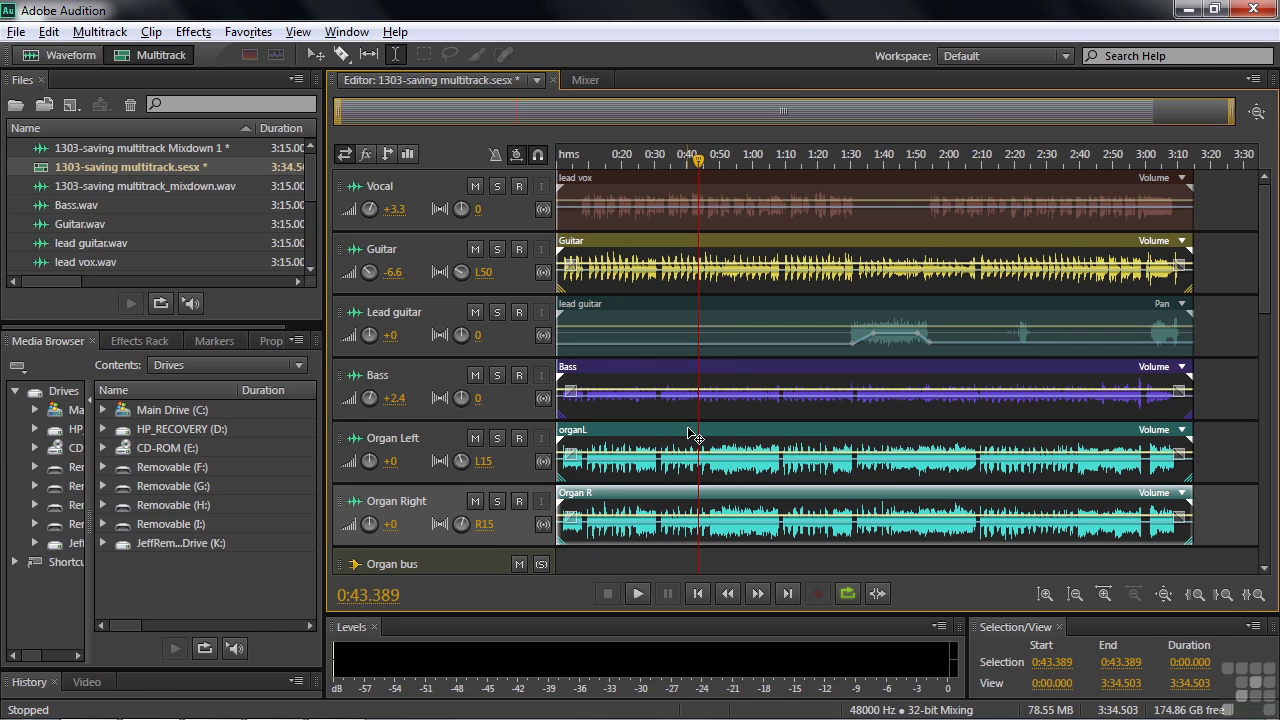
# Bounce only the selected guitar, bass and organ clips to a new track.
pyautogui.rightClick(678, 250)
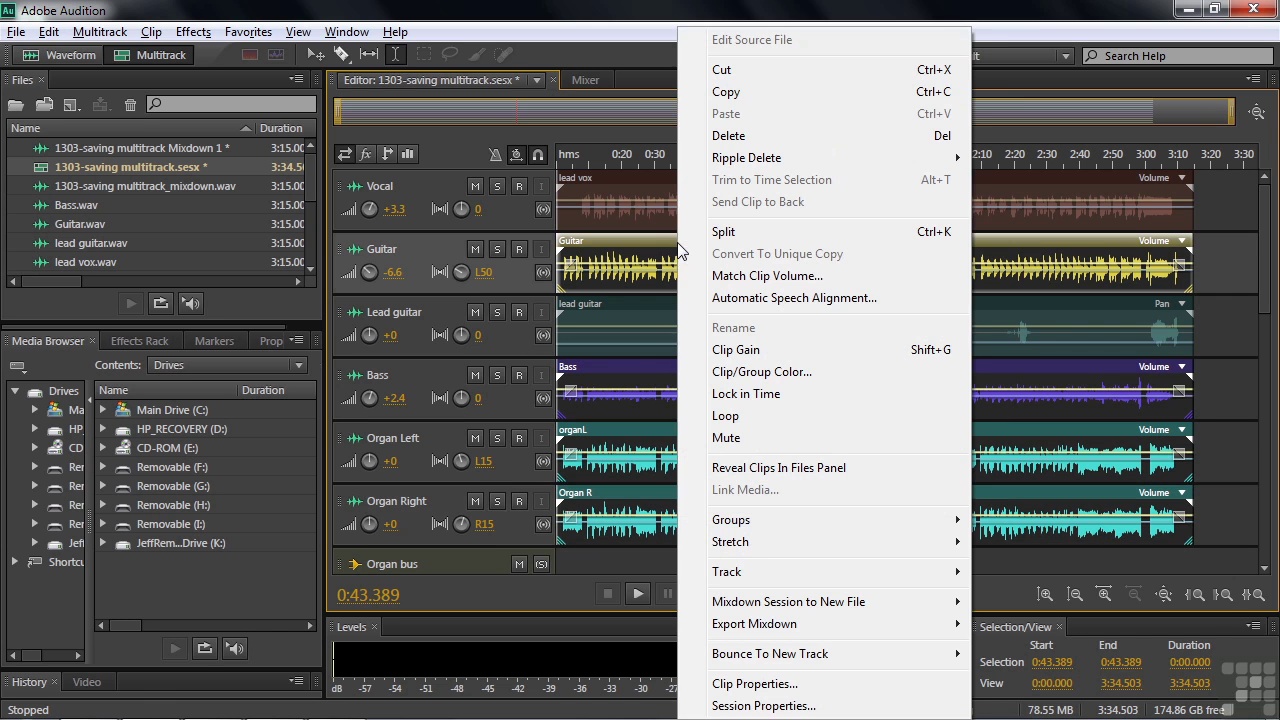
pyautogui.moveTo(741, 655)
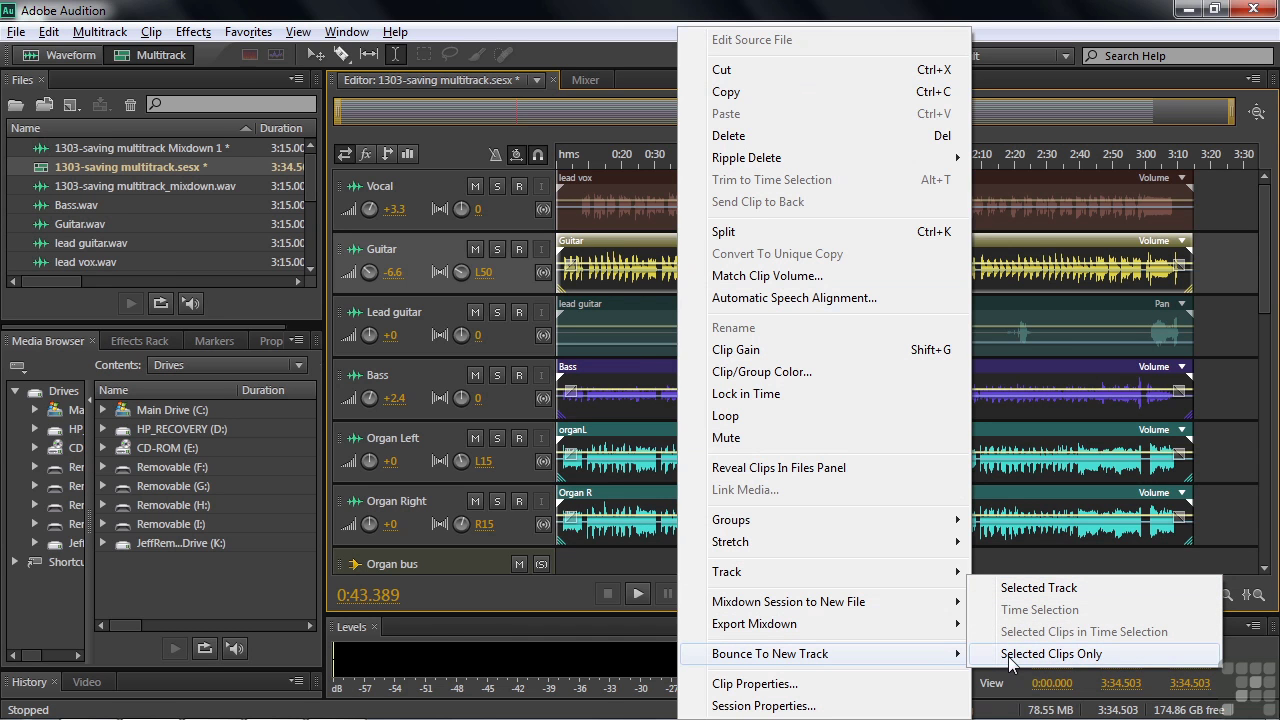
pyautogui.click(111, 35)
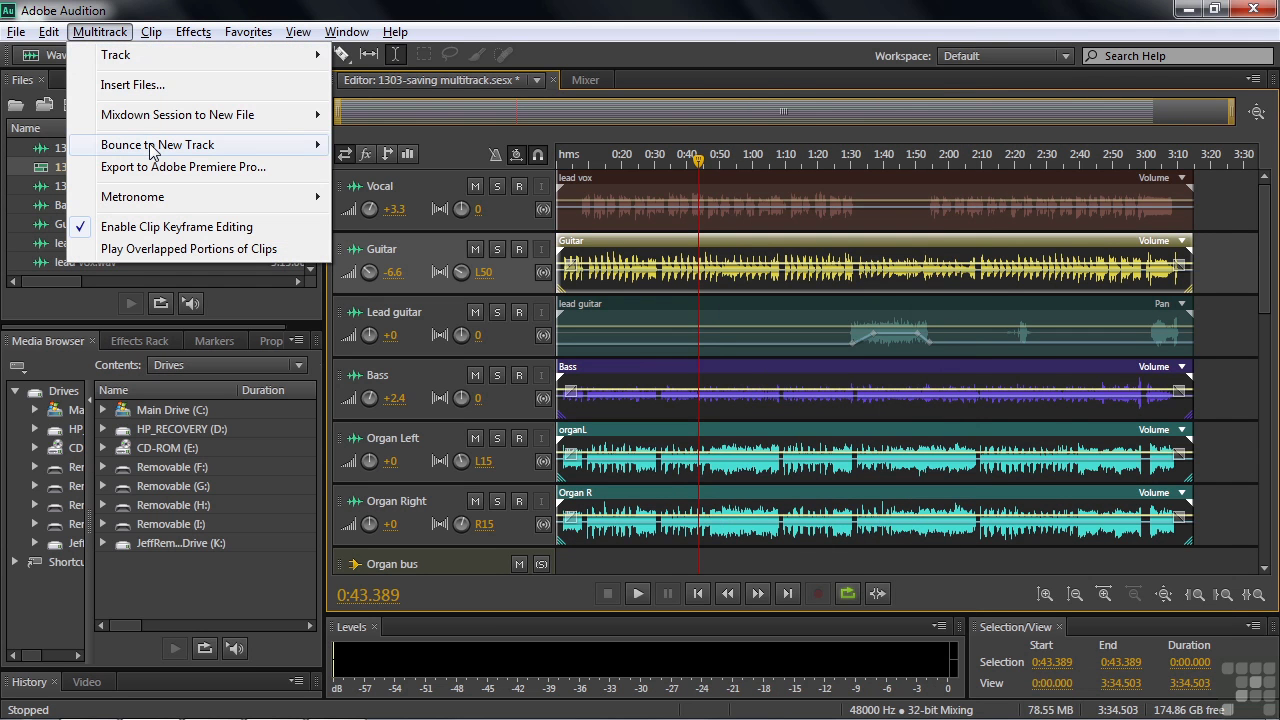
pyautogui.moveTo(152, 148)
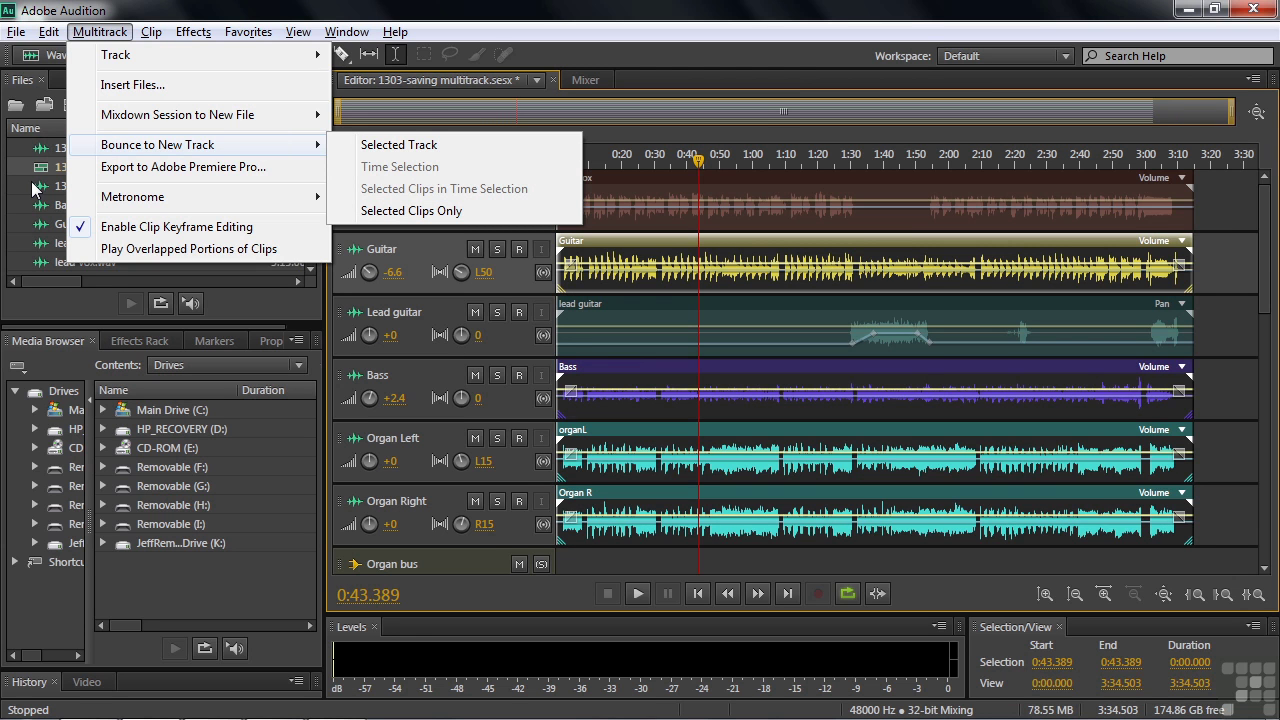
pyautogui.click(387, 211)
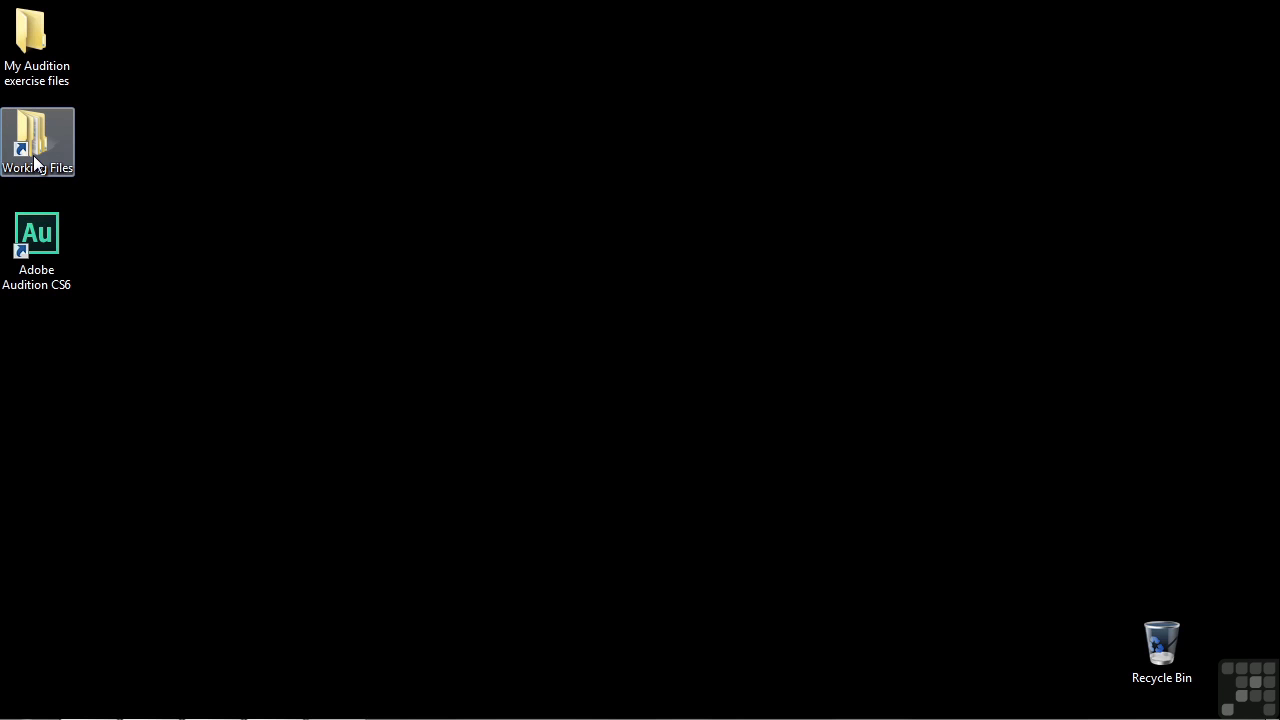
# Switch to Windows Explorer and open the Bounced Files folder within the multitrack sessions folder of Working Files.
pyautogui.doubleClick(35, 162)
pyautogui.doubleClick(583, 250)
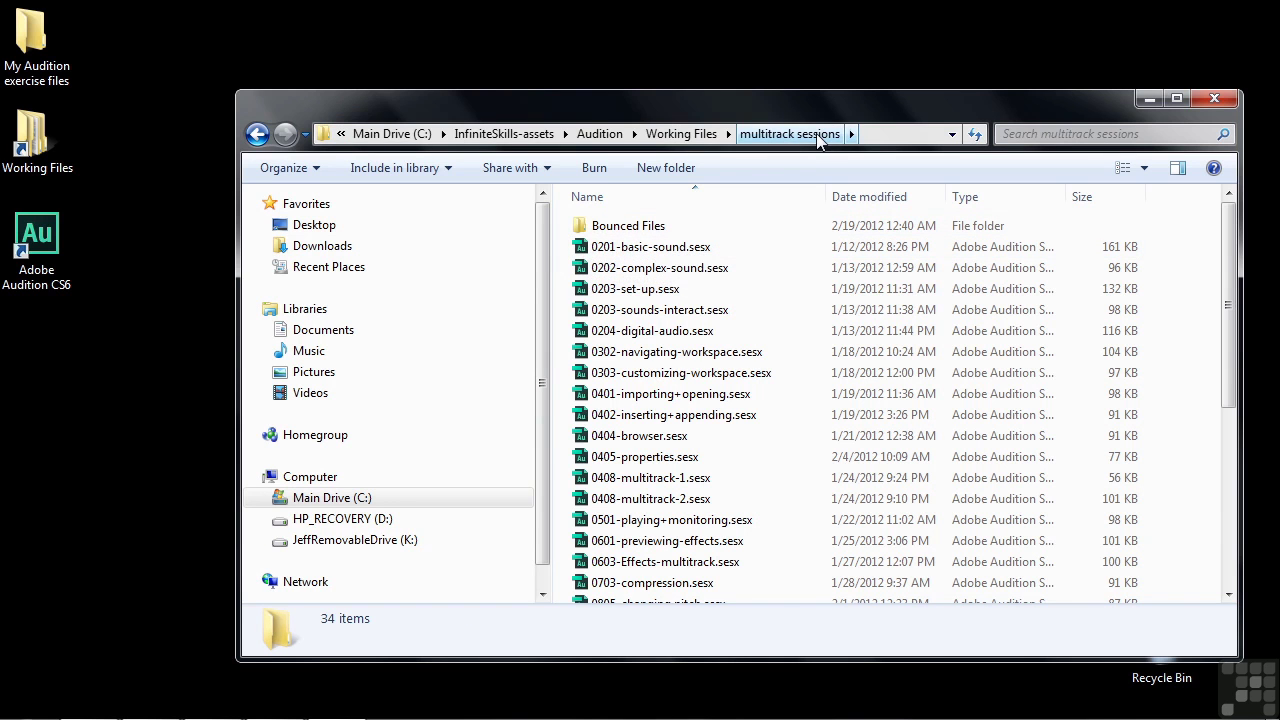
pyautogui.doubleClick(581, 230)
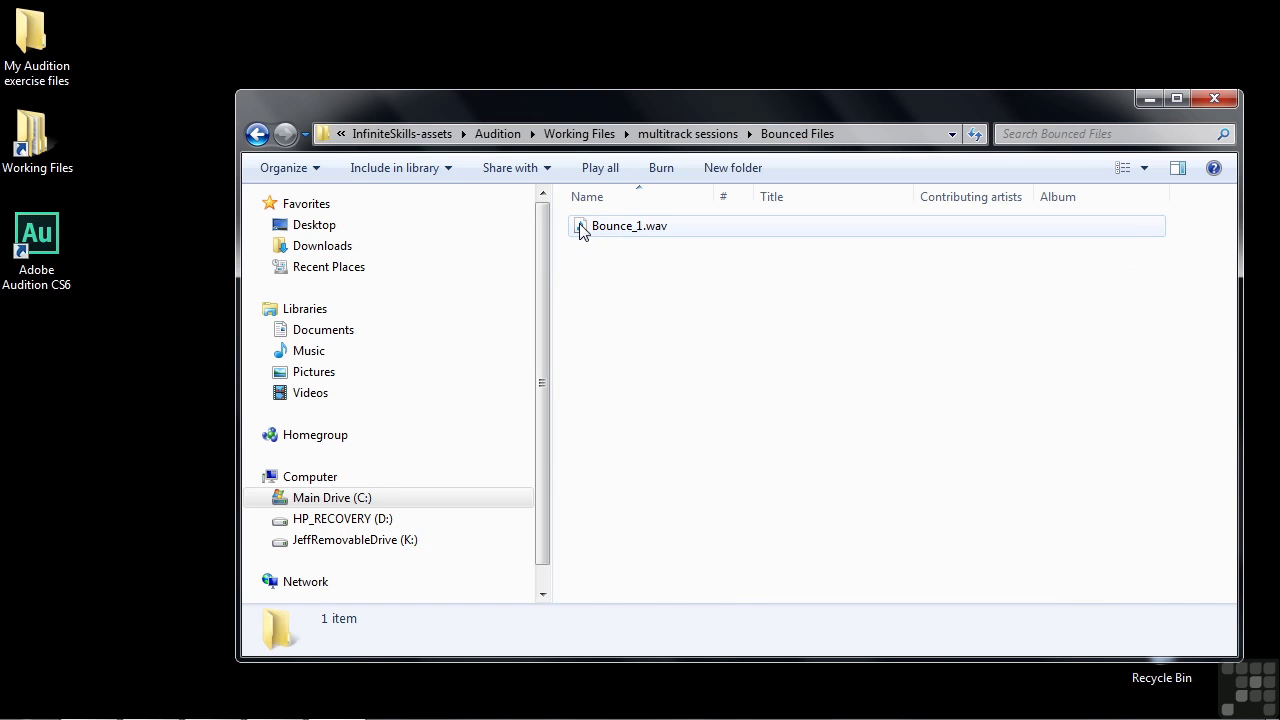